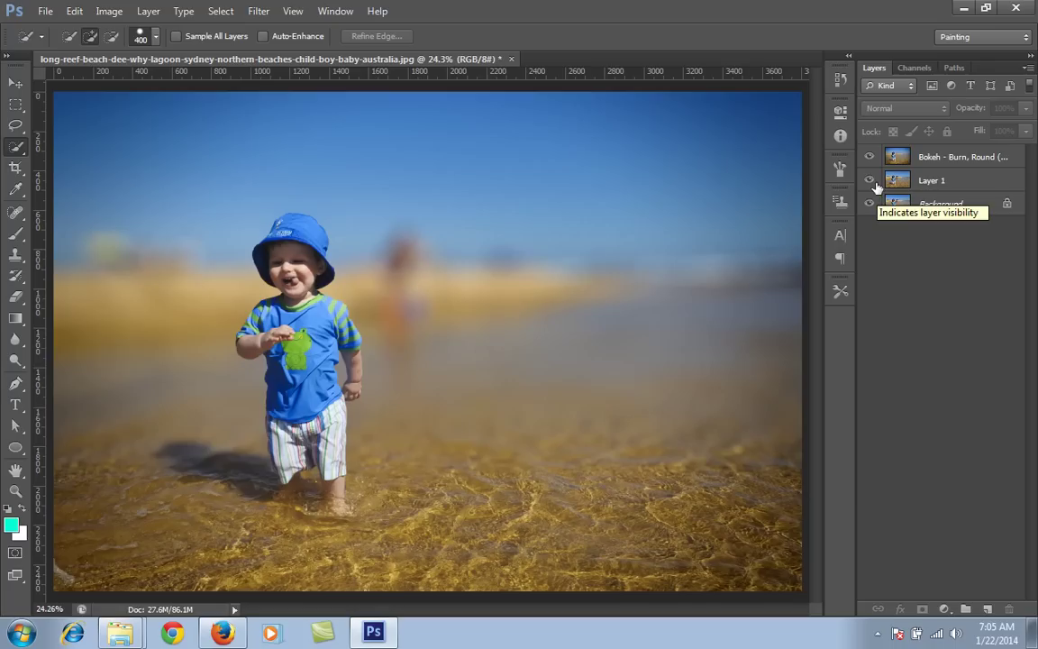
Step: Toggle the Bokeh and Layer 1 visibility to compare the blurred and original photo
{"action": "left_click", "coordinate": [869, 158]}
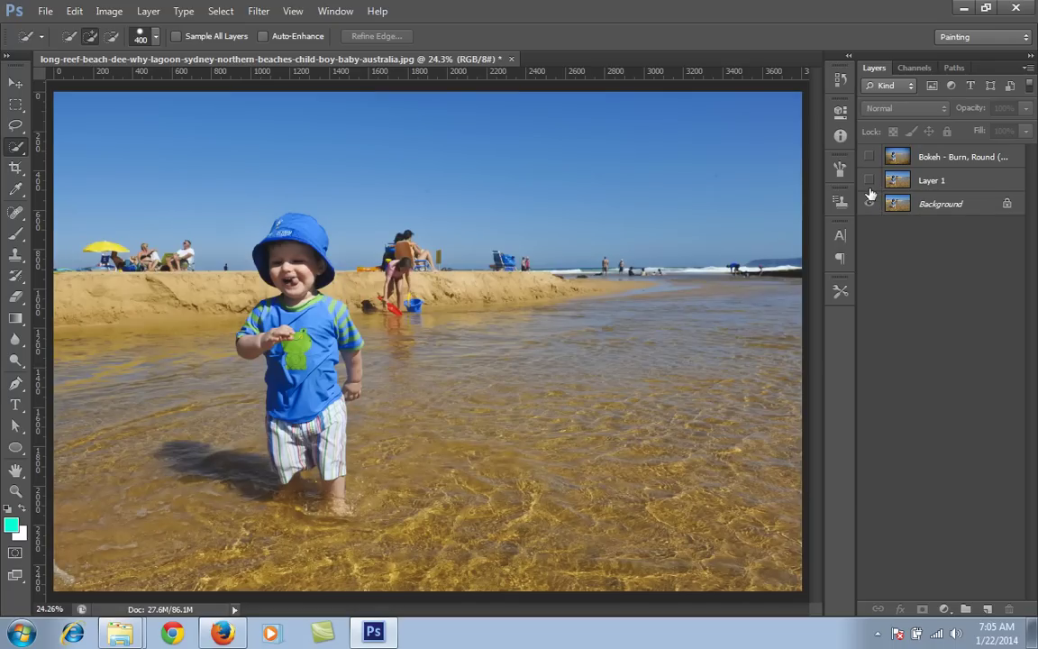
{"action": "left_click", "coordinate": [869, 181]}
{"action": "left_click", "coordinate": [870, 159]}
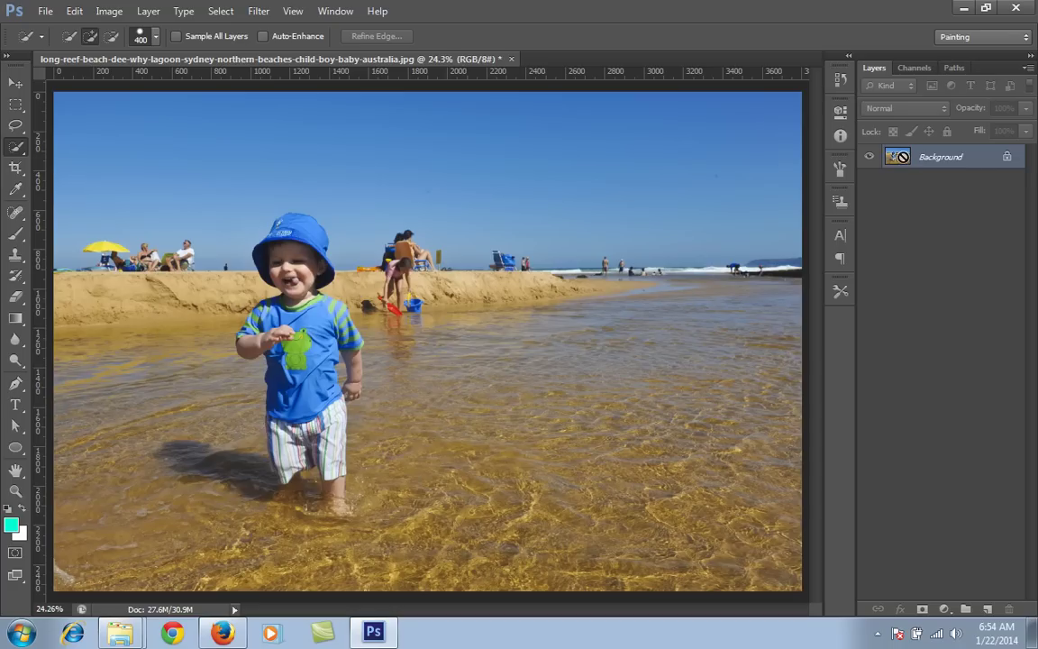
Step: Duplicate the photo to Layer 1 and quick-select the toddler and foreground water
{"action": "key", "text": "ctrl+j"}
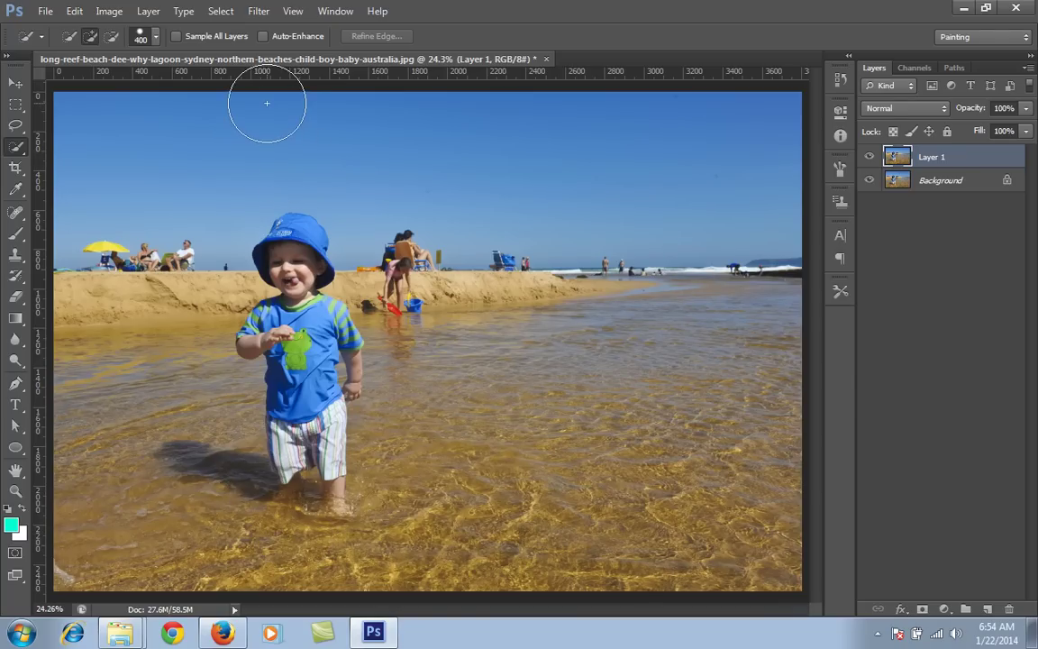
{"action": "right_click", "coordinate": [25, 151]}
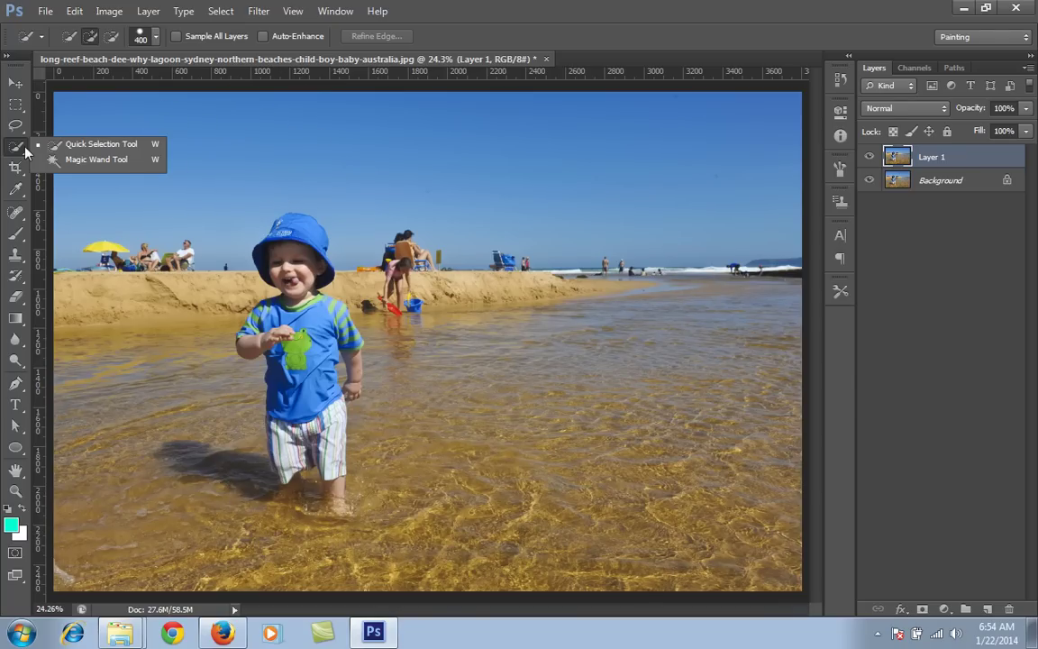
{"action": "left_click", "coordinate": [56, 144]}
{"action": "mouse_move", "coordinate": [297, 361]}
{"action": "left_mouse_down"}
{"action": "mouse_move", "coordinate": [266, 298]}
{"action": "mouse_move", "coordinate": [309, 386]}
{"action": "mouse_move", "coordinate": [271, 271]}
{"action": "mouse_move", "coordinate": [297, 523]}
{"action": "left_mouse_up"}
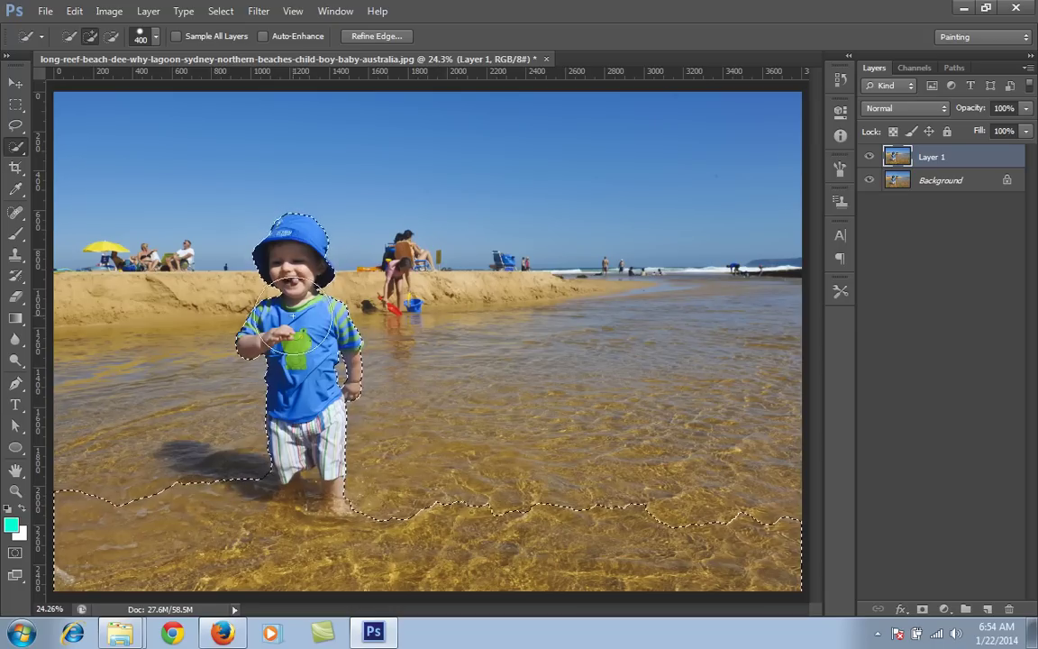
Step: Launch the Alien Skin Bokeh 2 filter on the selection
{"action": "left_click", "coordinate": [260, 13]}
{"action": "mouse_move", "coordinate": [414, 336]}
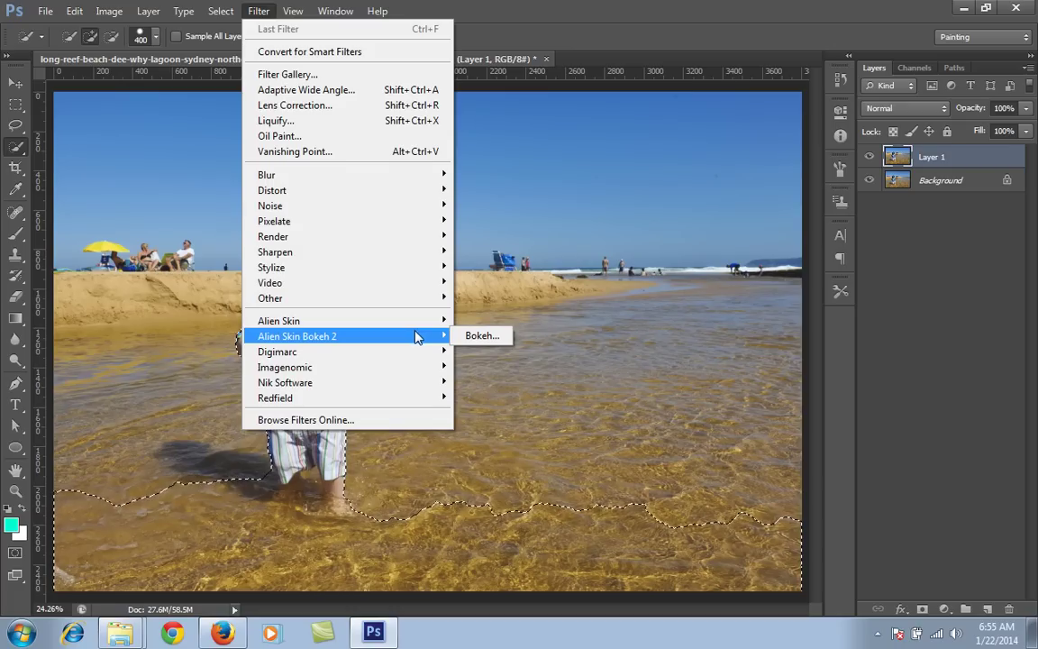
{"action": "left_click", "coordinate": [483, 336]}
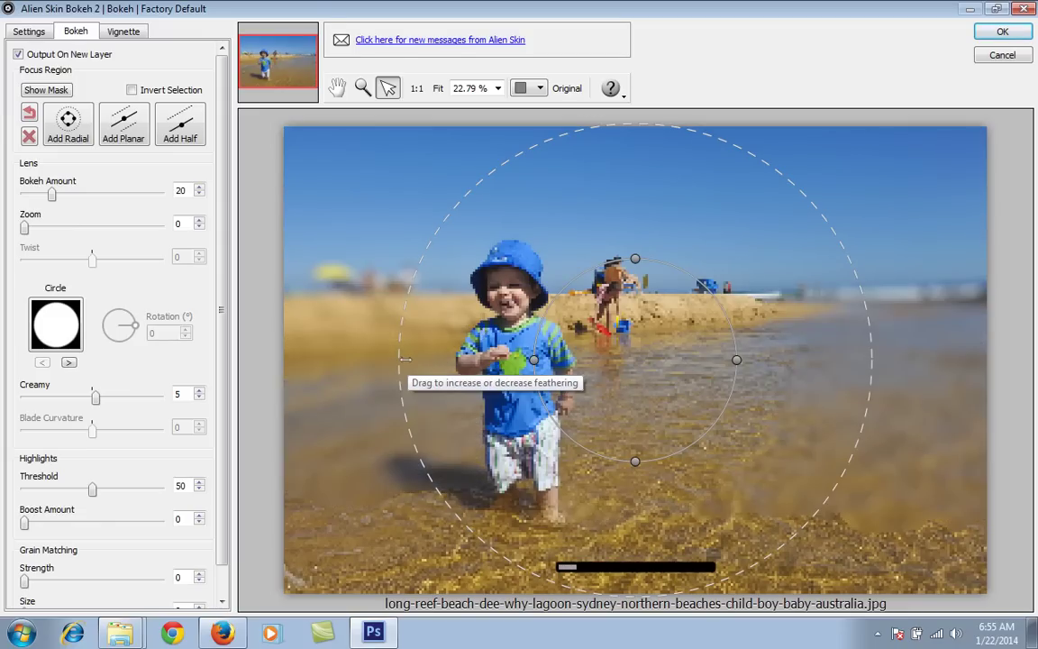
Step: Switch to a half planar focus region, comparing it with the radial one via undo/redo
{"action": "left_click", "coordinate": [182, 130]}
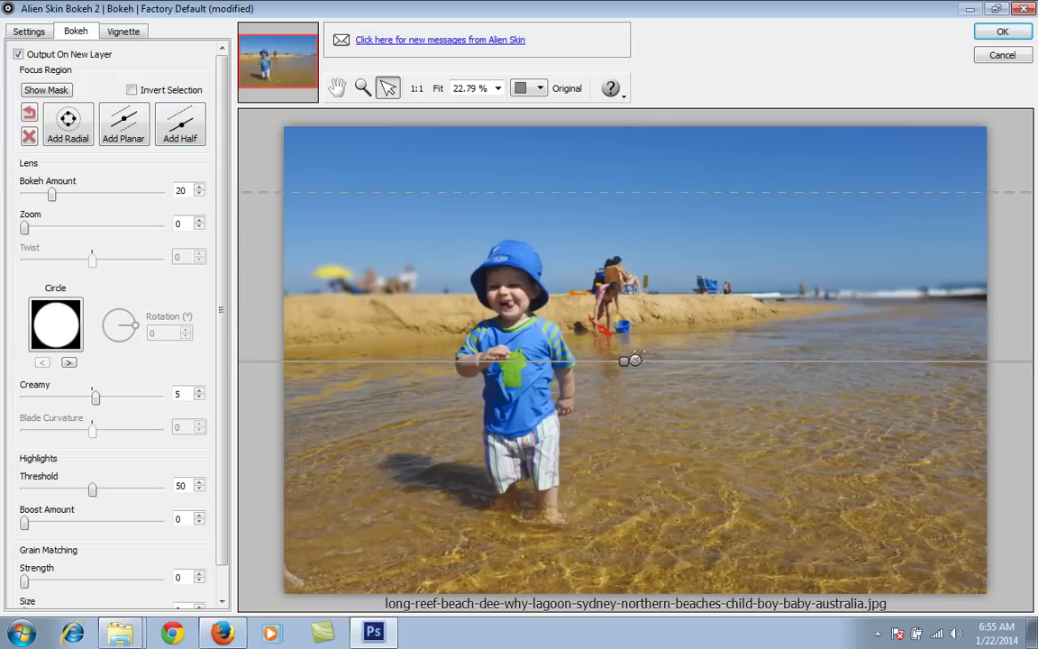
{"action": "key", "text": "ctrl+z"}
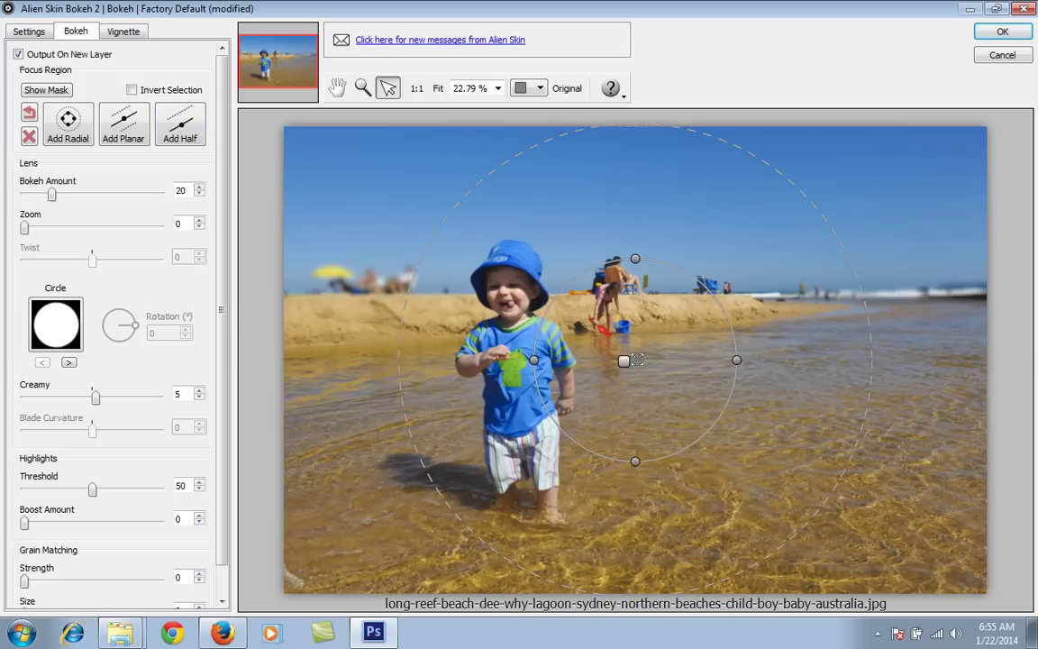
{"action": "key", "text": "ctrl+y"}
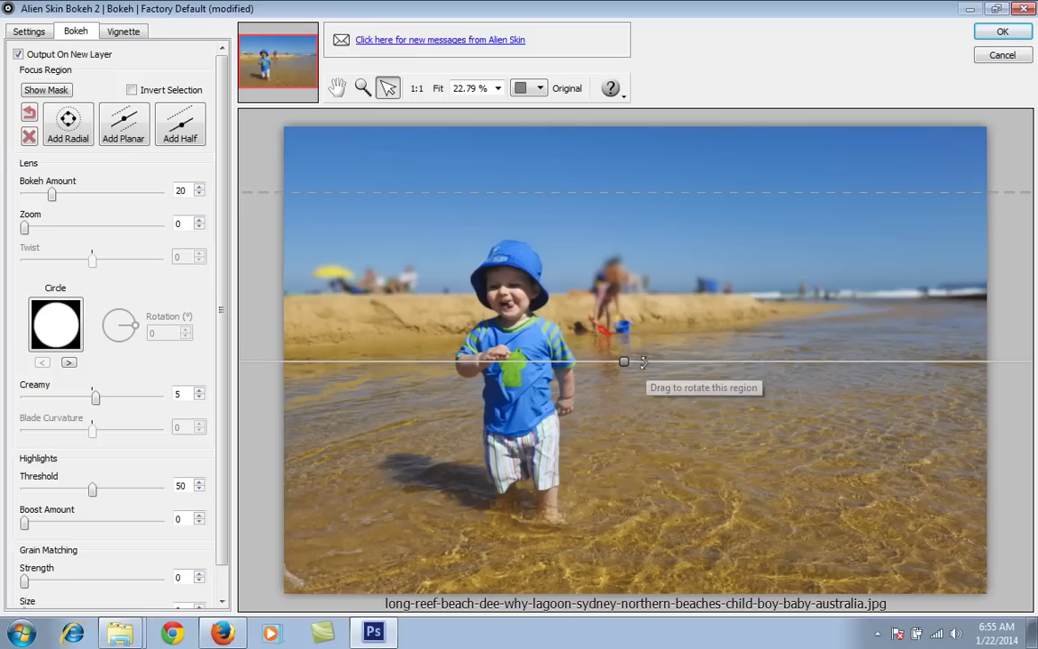
Step: Move the half focus region down to the toddler's feet and the transition line to the waist
{"action": "left_click", "coordinate": [29, 33]}
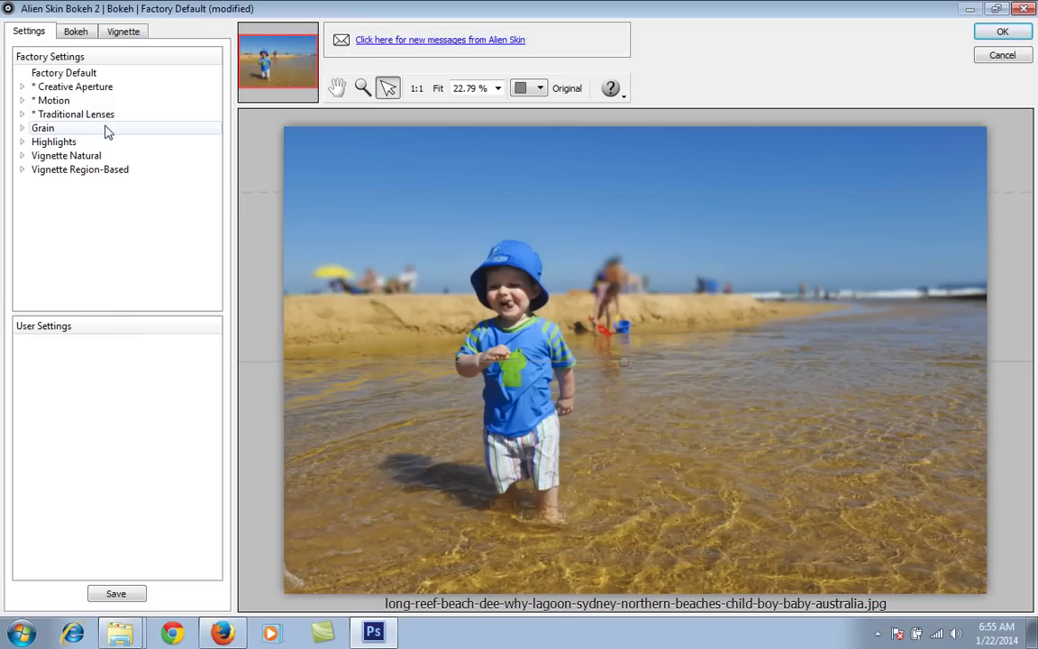
{"action": "left_click_drag", "start_coordinate": [625, 362], "coordinate": [620, 486]}
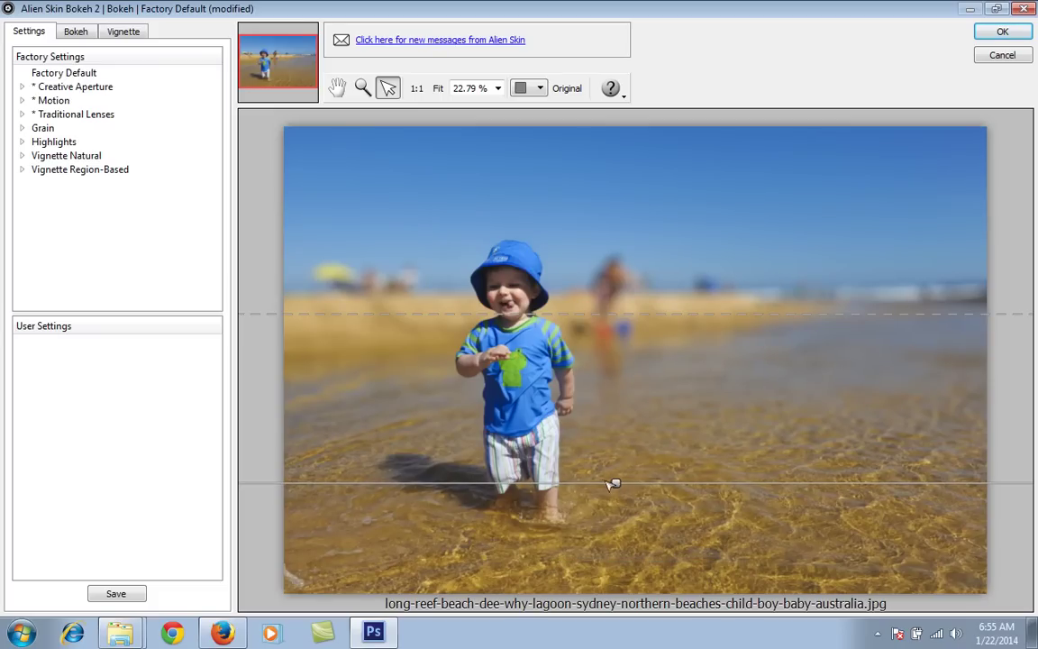
{"action": "left_click_drag", "start_coordinate": [616, 485], "coordinate": [616, 500]}
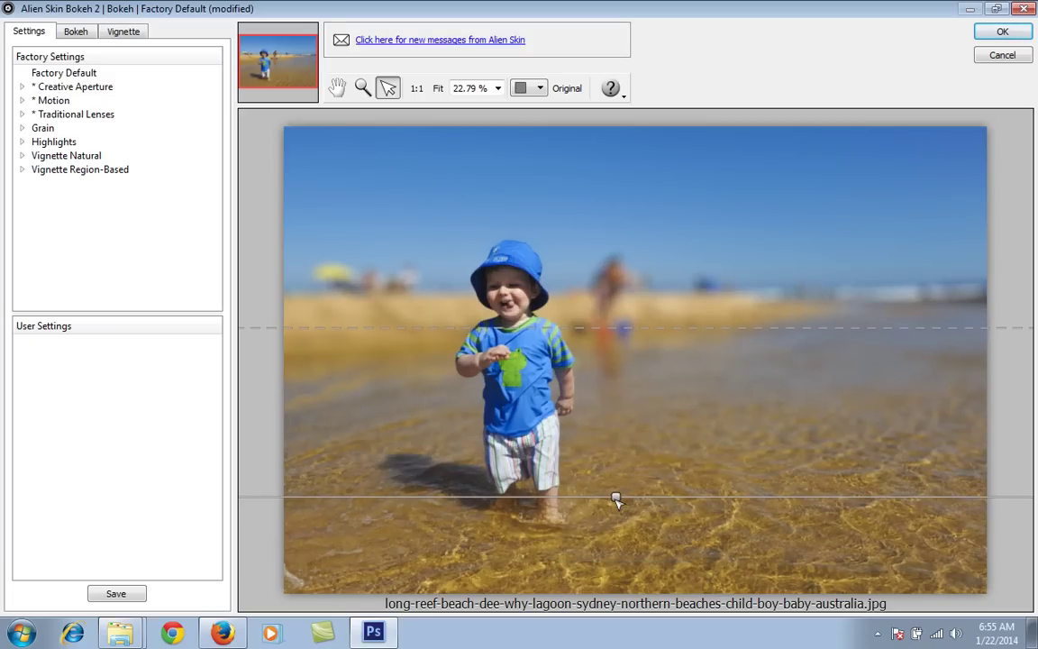
{"action": "left_click_drag", "start_coordinate": [617, 501], "coordinate": [614, 512]}
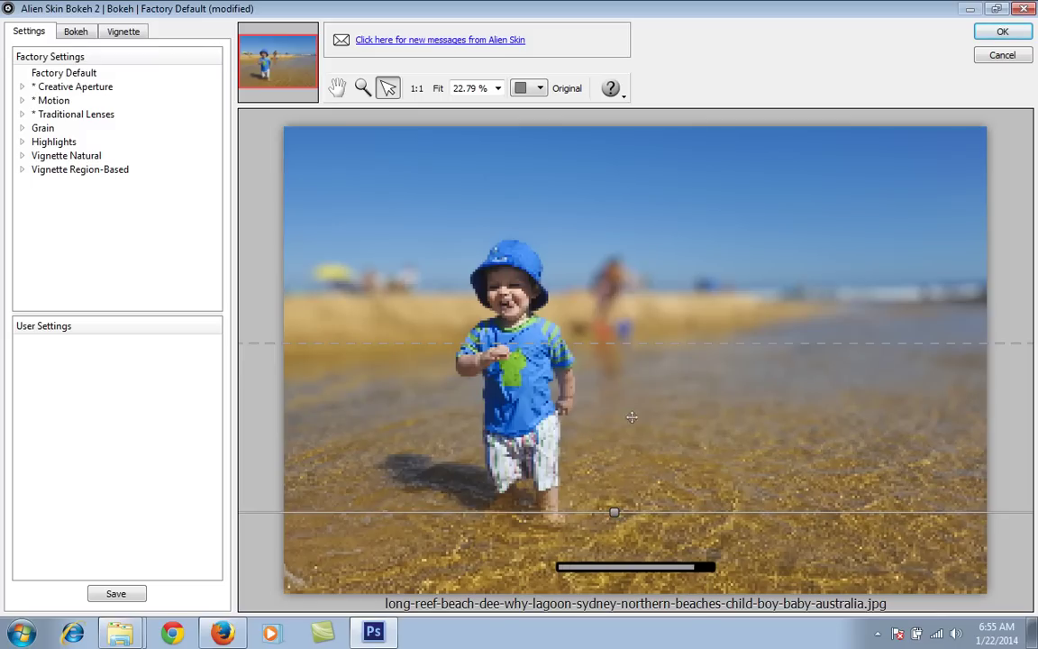
{"action": "left_click_drag", "start_coordinate": [625, 343], "coordinate": [626, 389]}
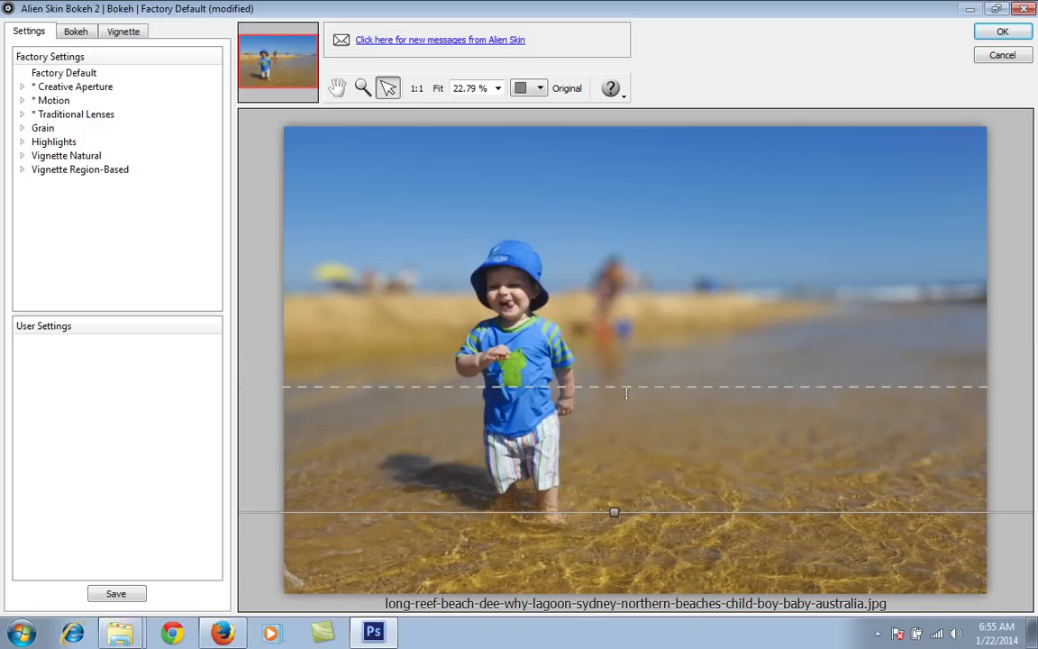
{"action": "mouse_move", "coordinate": [617, 512]}
{"action": "left_mouse_down"}
{"action": "mouse_move", "coordinate": [615, 529]}
{"action": "mouse_move", "coordinate": [613, 507]}
{"action": "left_mouse_up"}
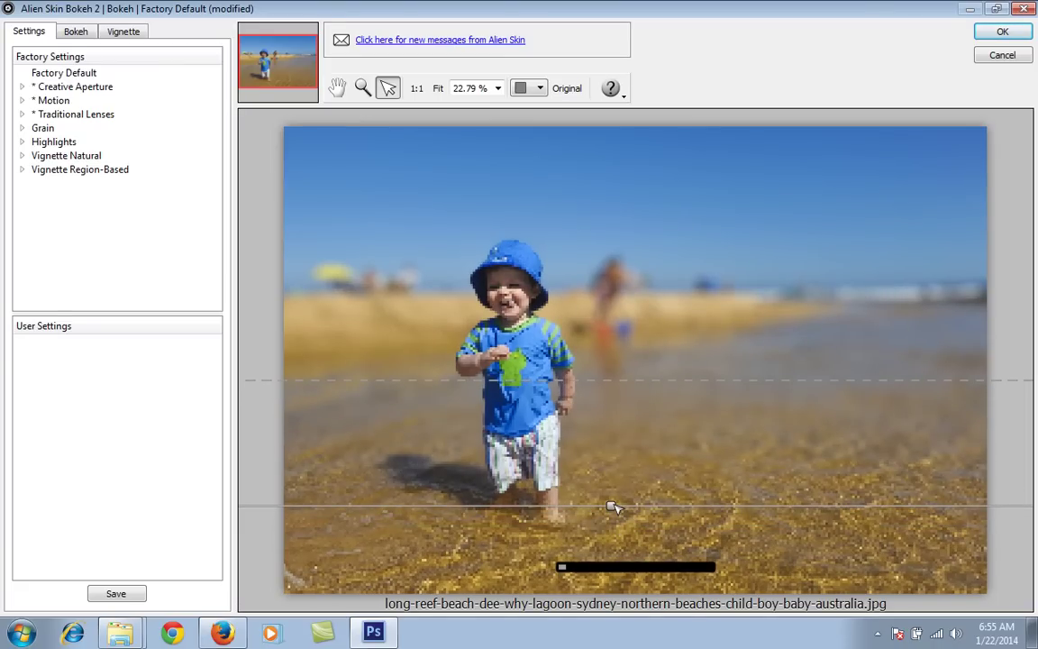
{"action": "left_click_drag", "start_coordinate": [612, 508], "coordinate": [613, 513]}
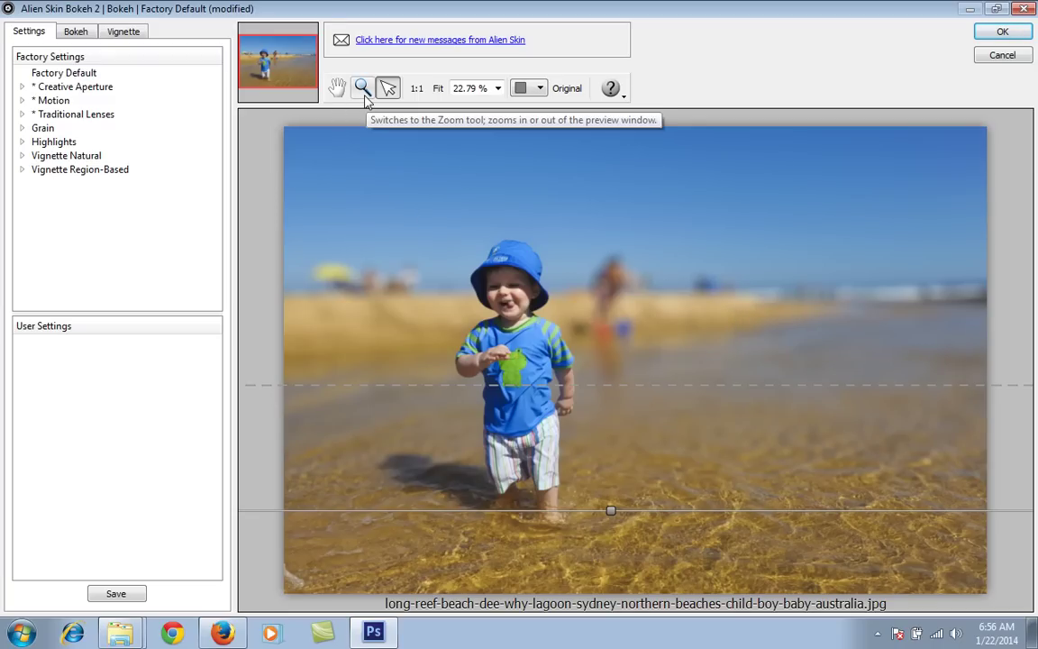
Step: Expand the Traditional Lenses group in Factory Settings, leaving the split-mode unchanged
{"action": "left_click", "coordinate": [540, 90]}
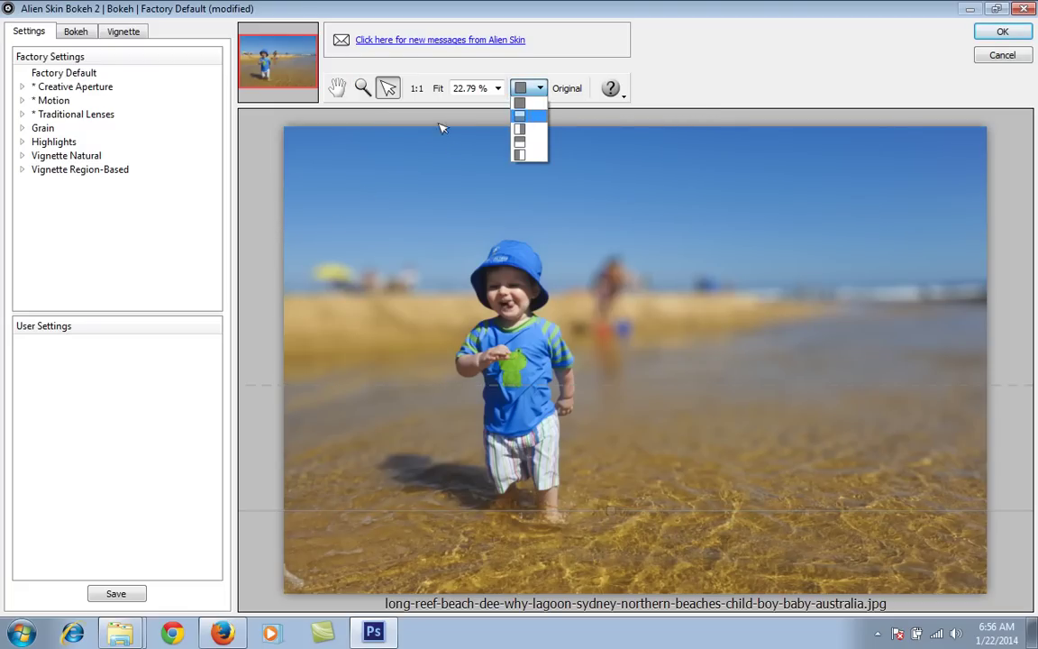
{"action": "left_click", "coordinate": [399, 112]}
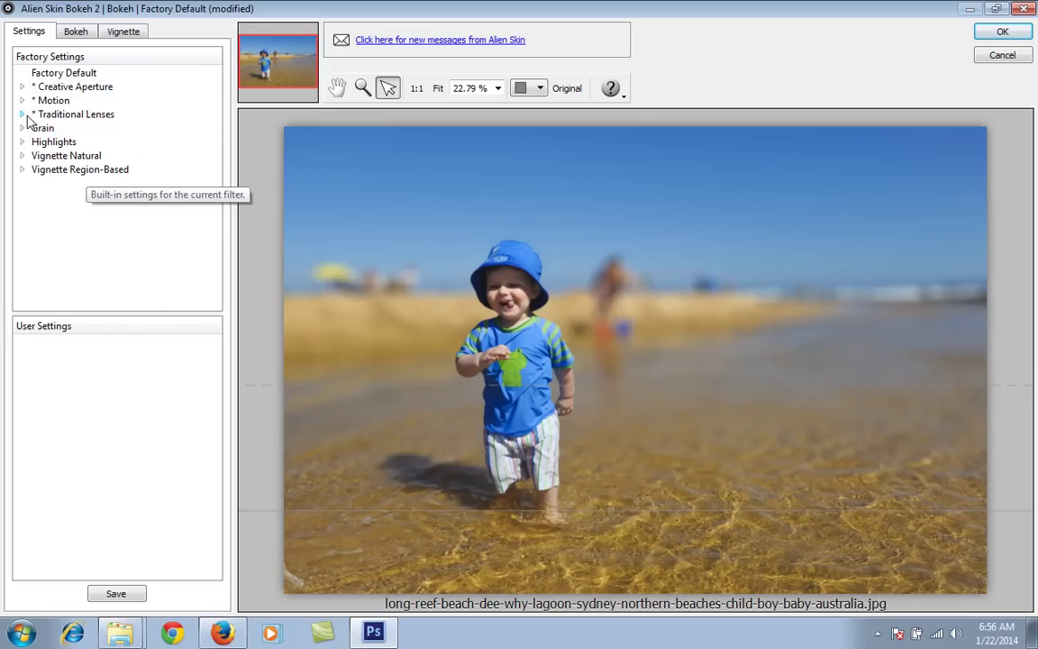
{"action": "left_click", "coordinate": [23, 114]}
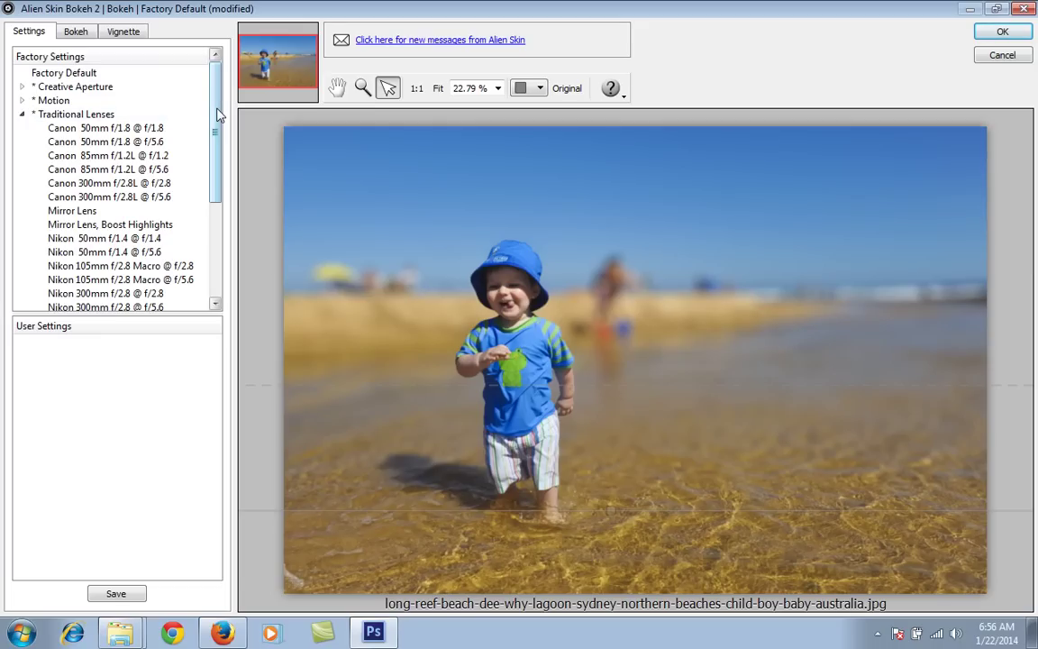
{"action": "mouse_move", "coordinate": [217, 115]}
{"action": "left_mouse_down"}
{"action": "mouse_move", "coordinate": [217, 184]}
{"action": "mouse_move", "coordinate": [218, 120]}
{"action": "left_mouse_up"}
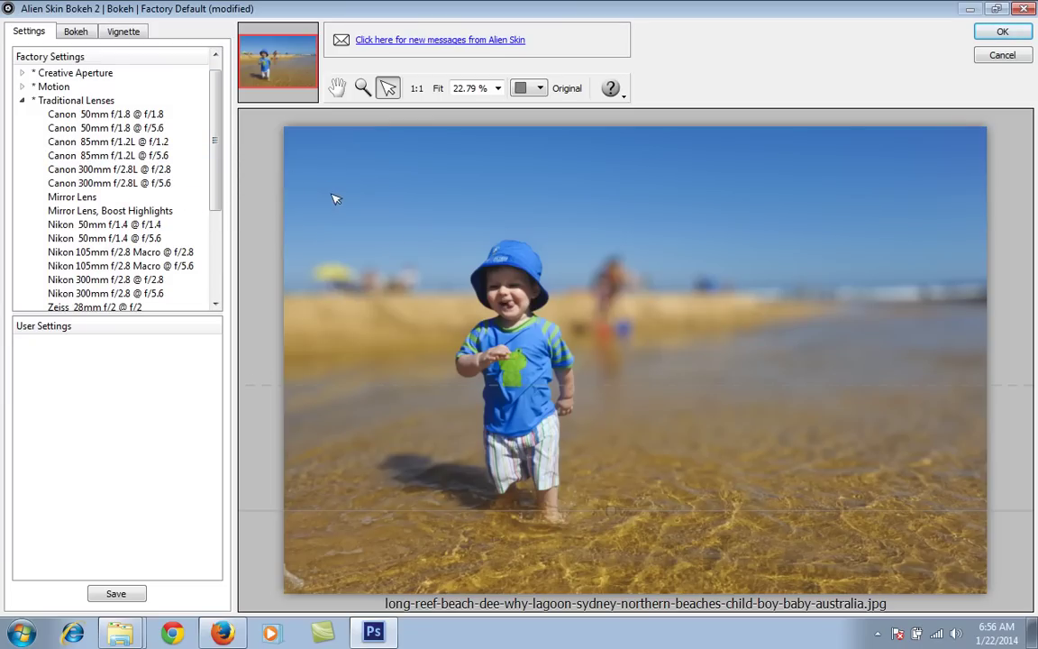
Step: Try the Canon 85mm f/1.2, Canon 50mm f/1.8, Canon 300mm and Nikon 50mm lens presets
{"action": "left_click", "coordinate": [150, 143]}
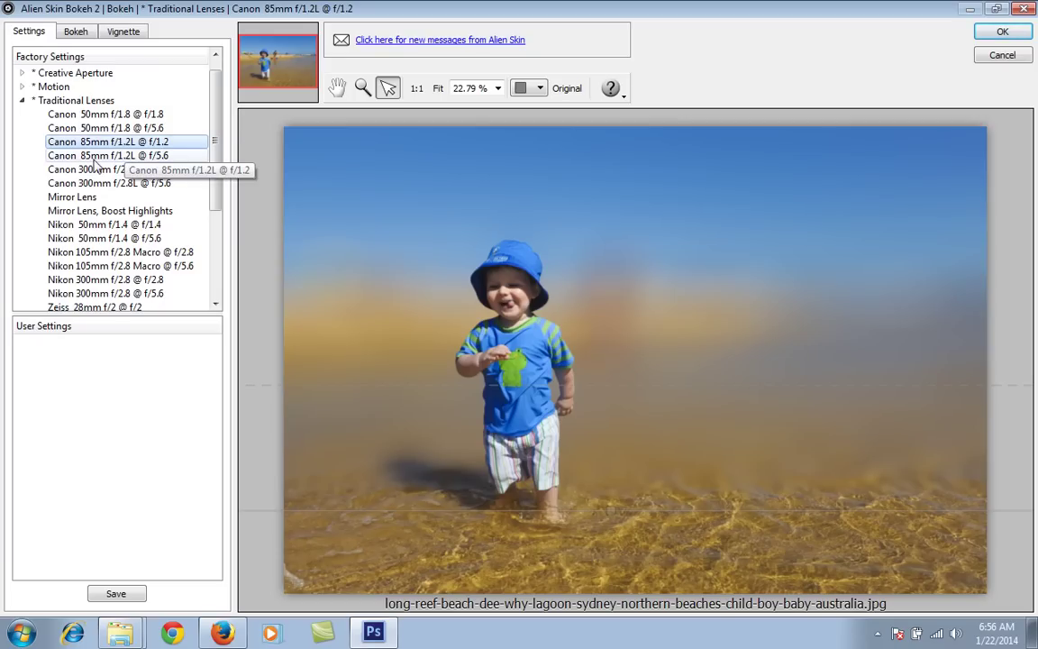
{"action": "left_click", "coordinate": [97, 115]}
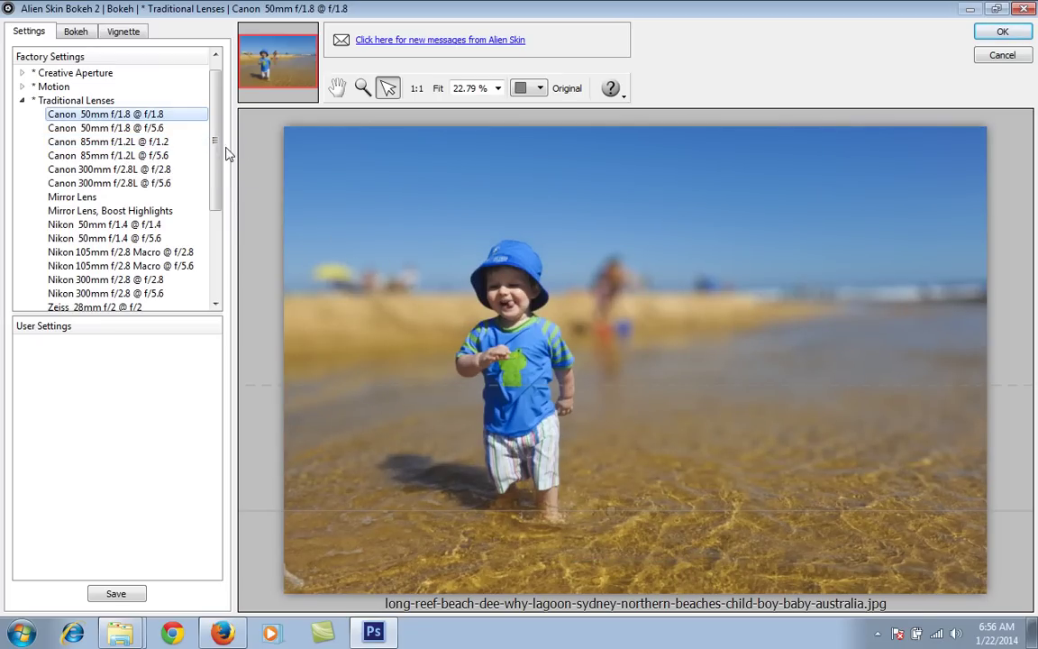
{"action": "scroll", "coordinate": [218, 153], "scroll_direction": "down", "scroll_amount": 1}
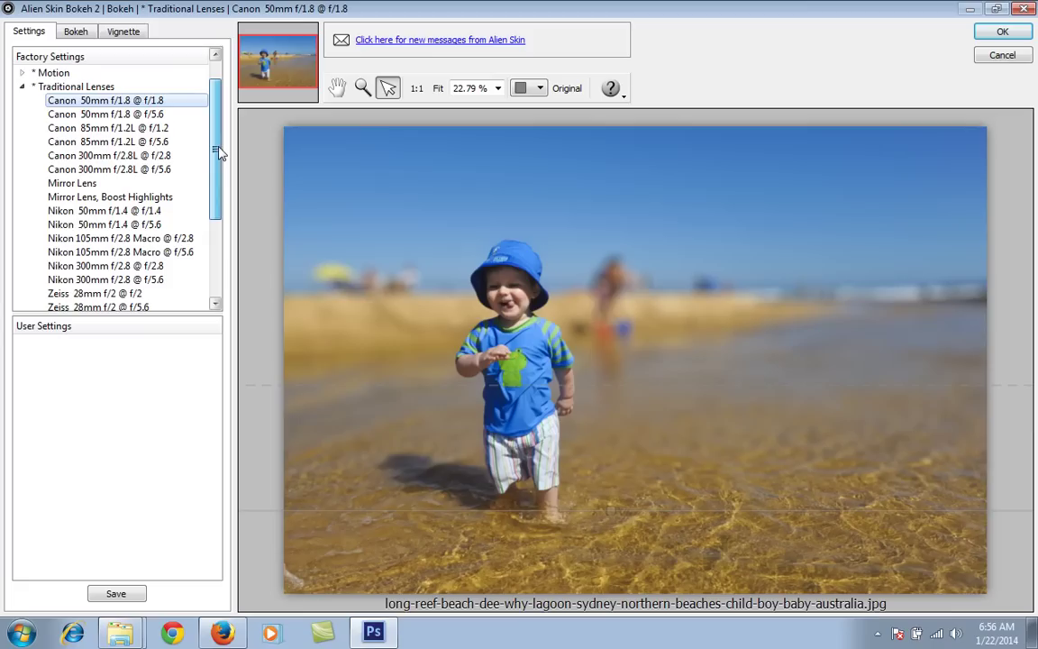
{"action": "left_click", "coordinate": [107, 171]}
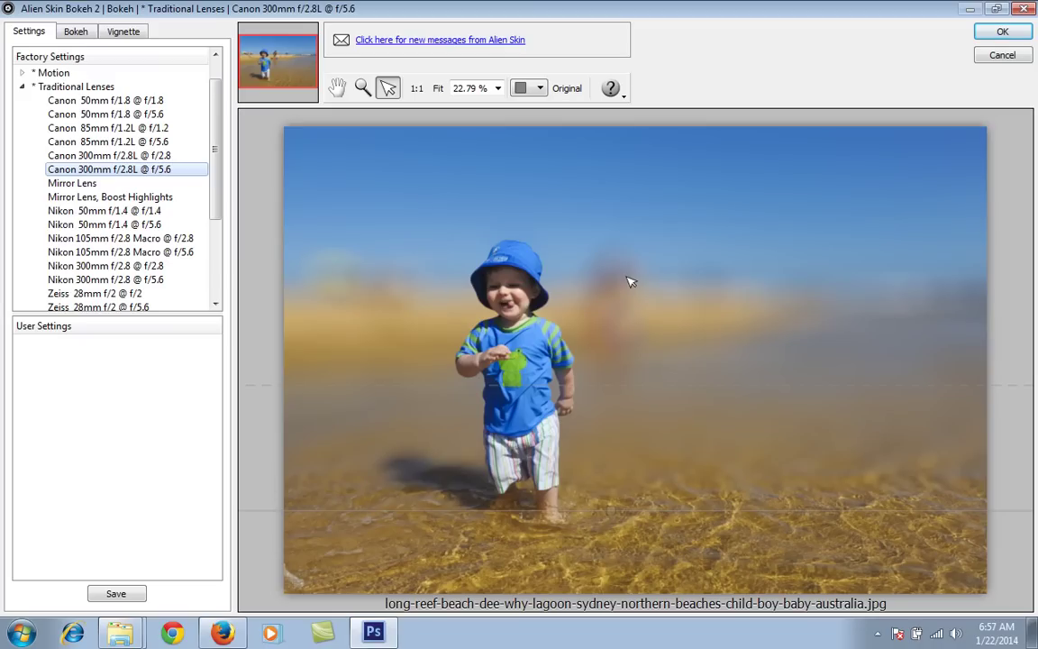
{"action": "scroll", "coordinate": [155, 192], "scroll_direction": "down", "scroll_amount": 1}
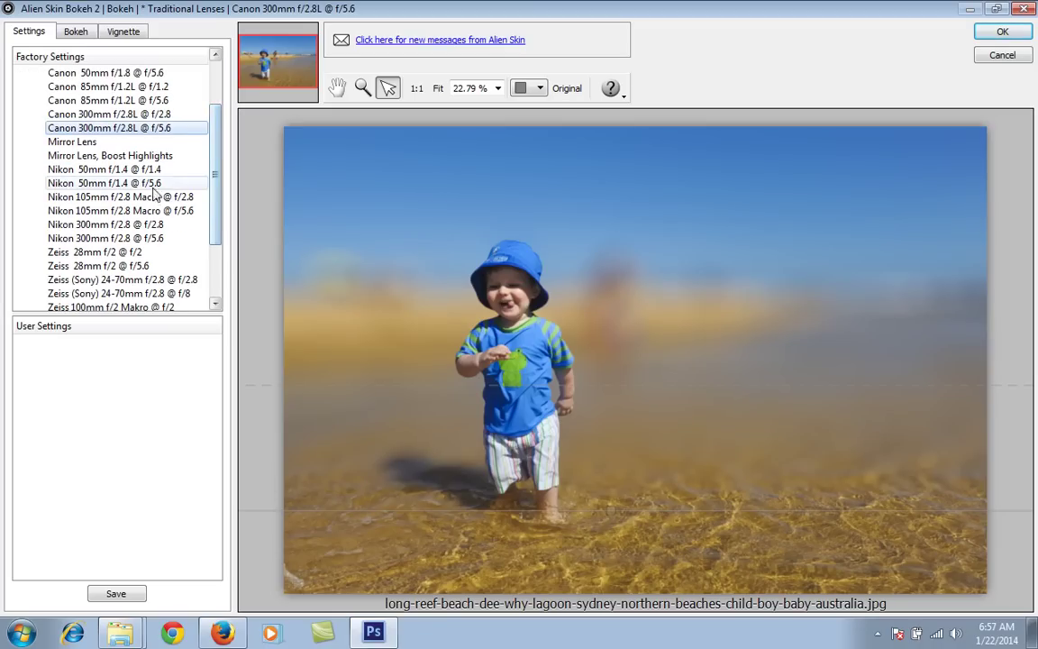
{"action": "left_click", "coordinate": [126, 184]}
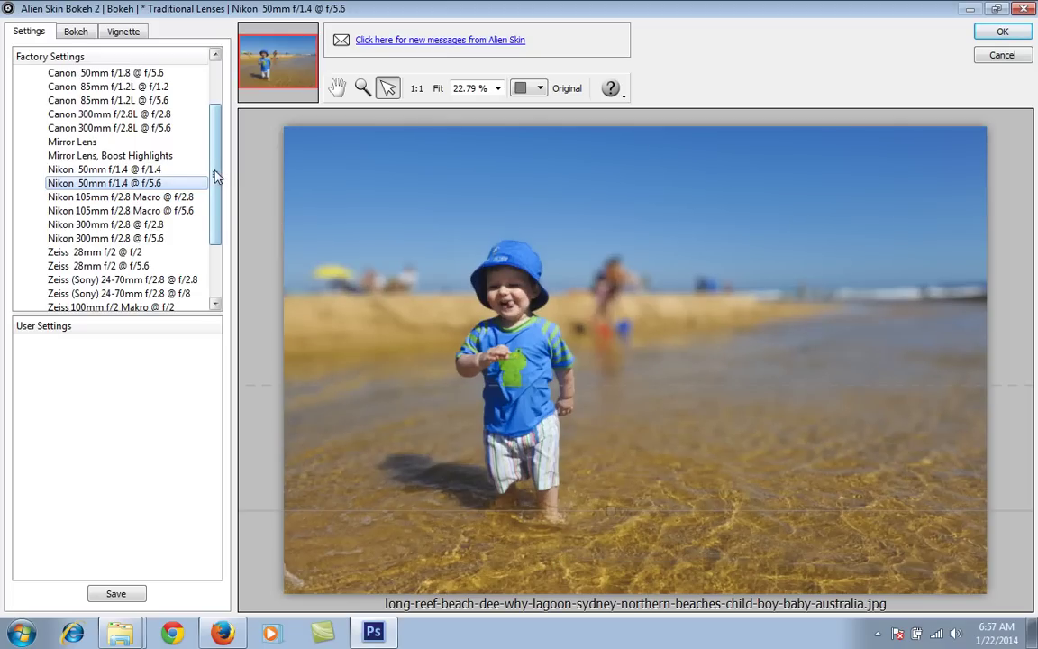
{"action": "left_click_drag", "start_coordinate": [215, 174], "coordinate": [217, 137]}
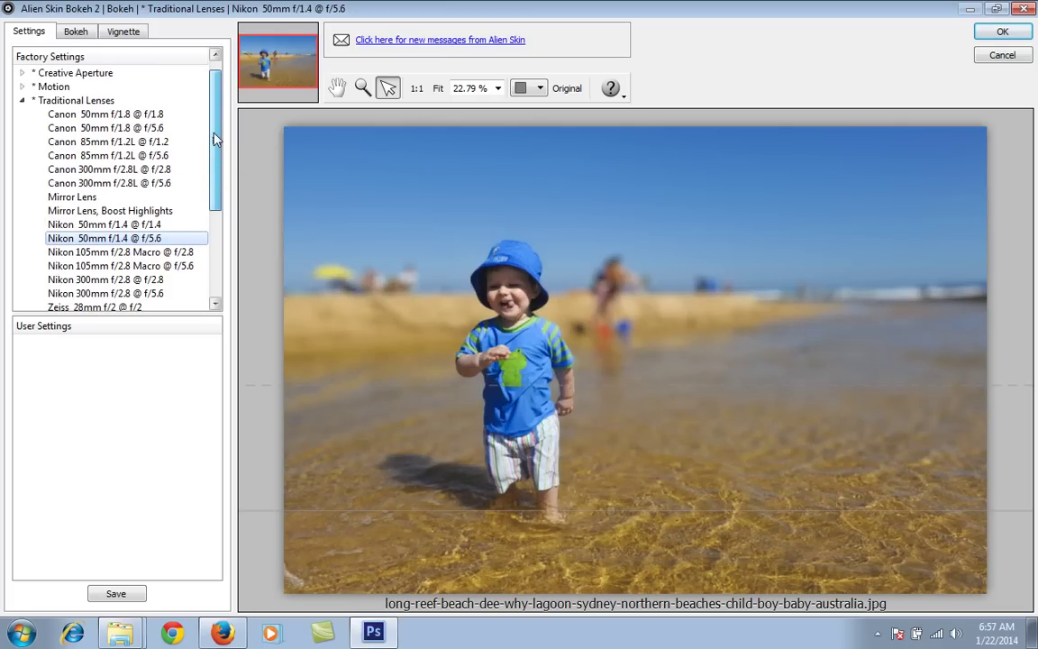
Step: Apply the unmodified Canon 85mm f/1.2L @ f/5.6 preset after testing a focus shift
{"action": "left_click", "coordinate": [153, 157]}
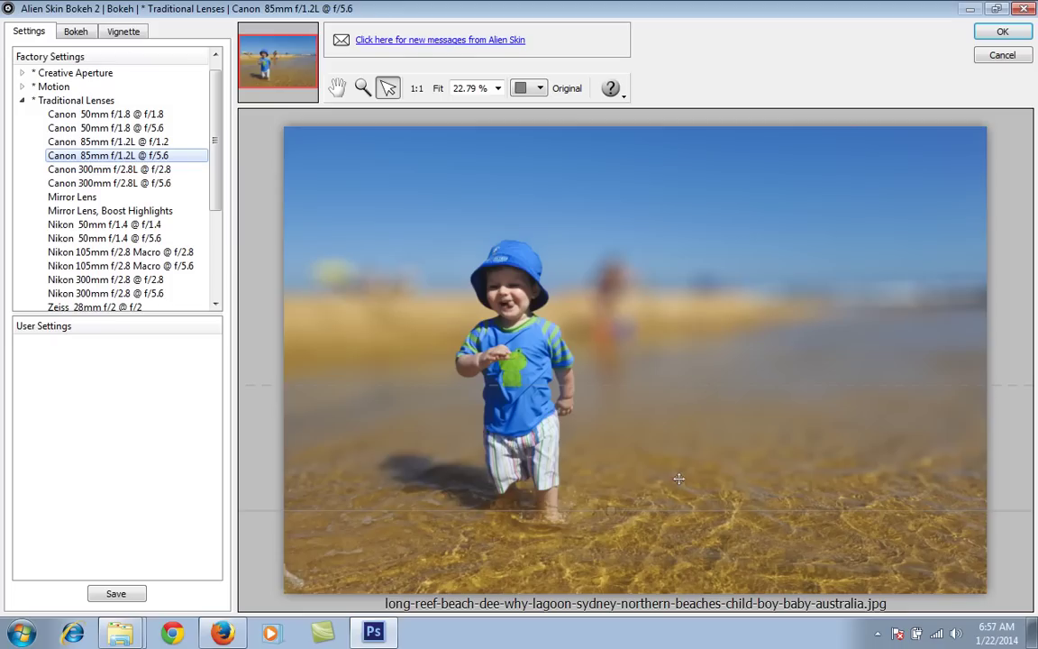
{"action": "left_click_drag", "start_coordinate": [661, 510], "coordinate": [612, 504]}
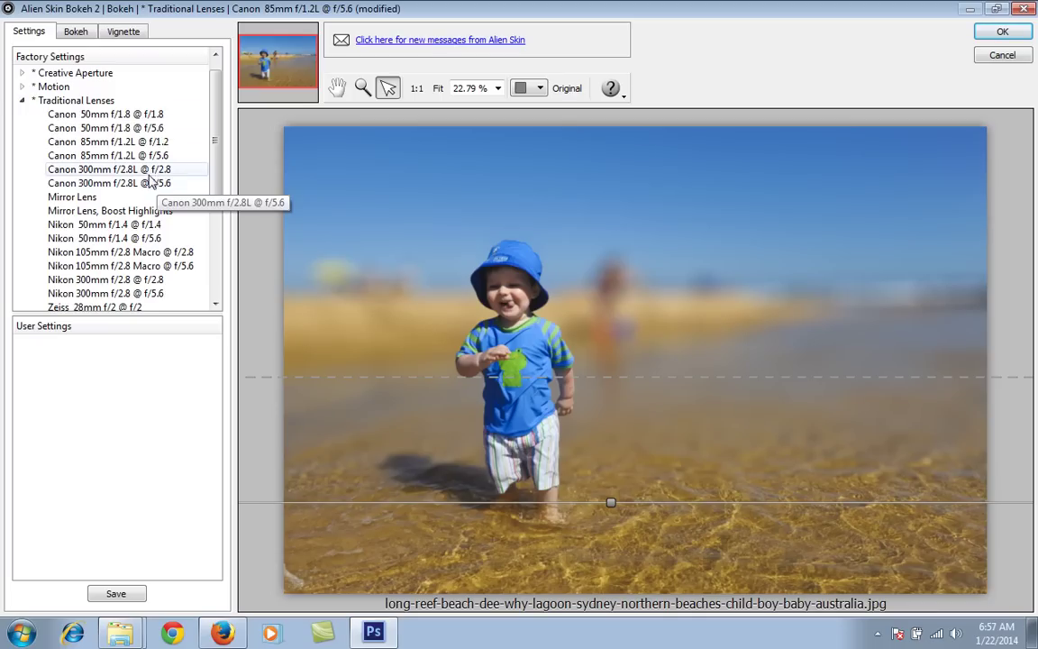
{"action": "left_click", "coordinate": [148, 156]}
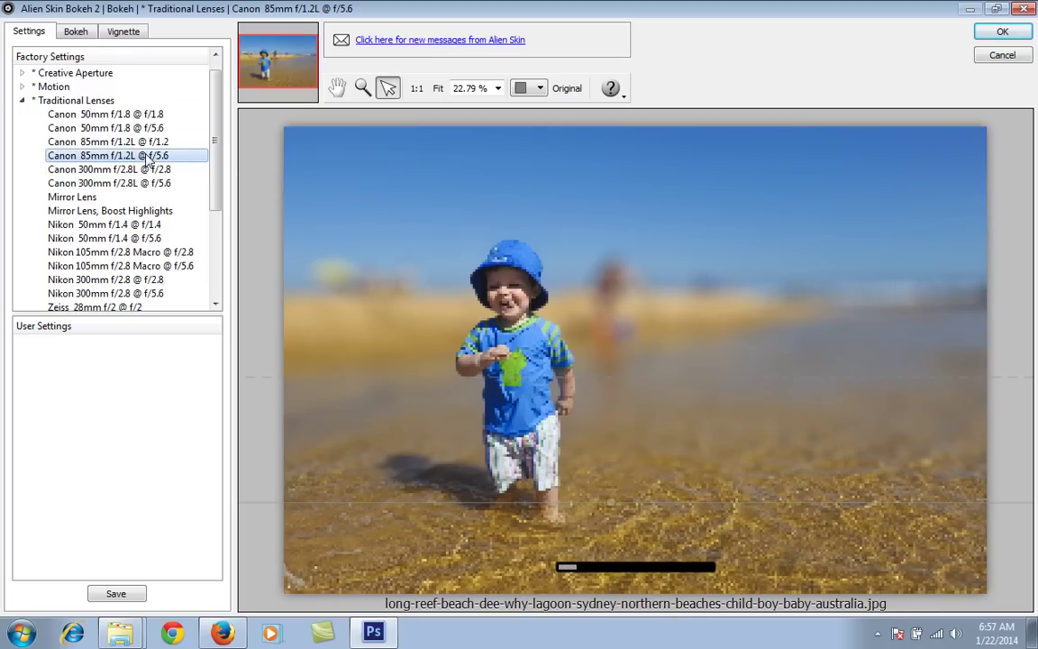
Step: Apply the Fat 10% grain preset after comparing it against Grain 0%
{"action": "left_click", "coordinate": [22, 100]}
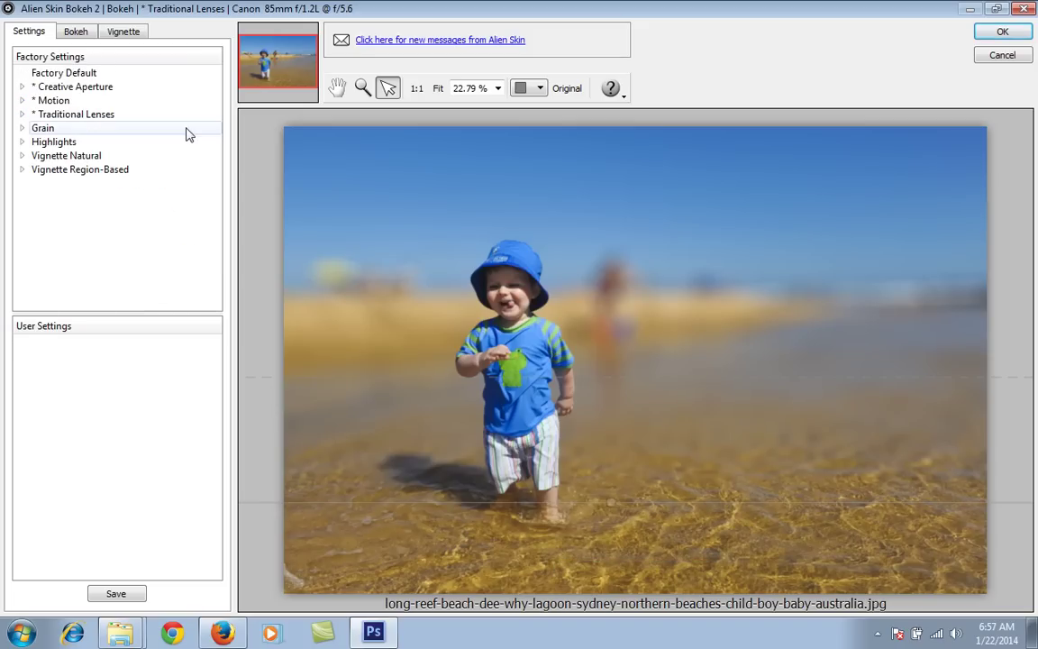
{"action": "left_click", "coordinate": [23, 128]}
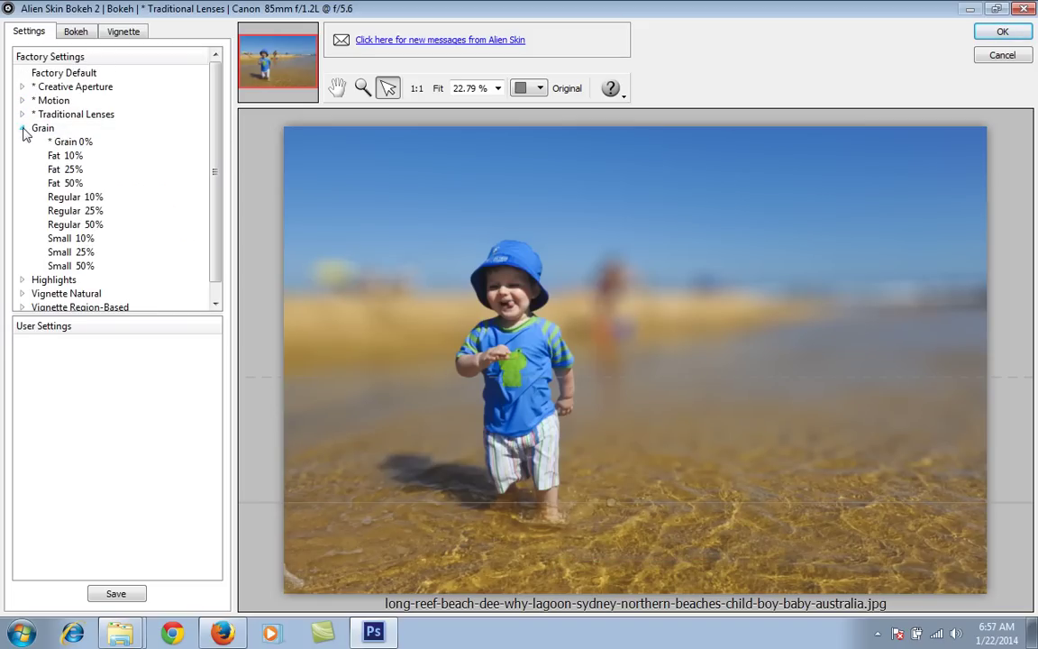
{"action": "left_click", "coordinate": [65, 159]}
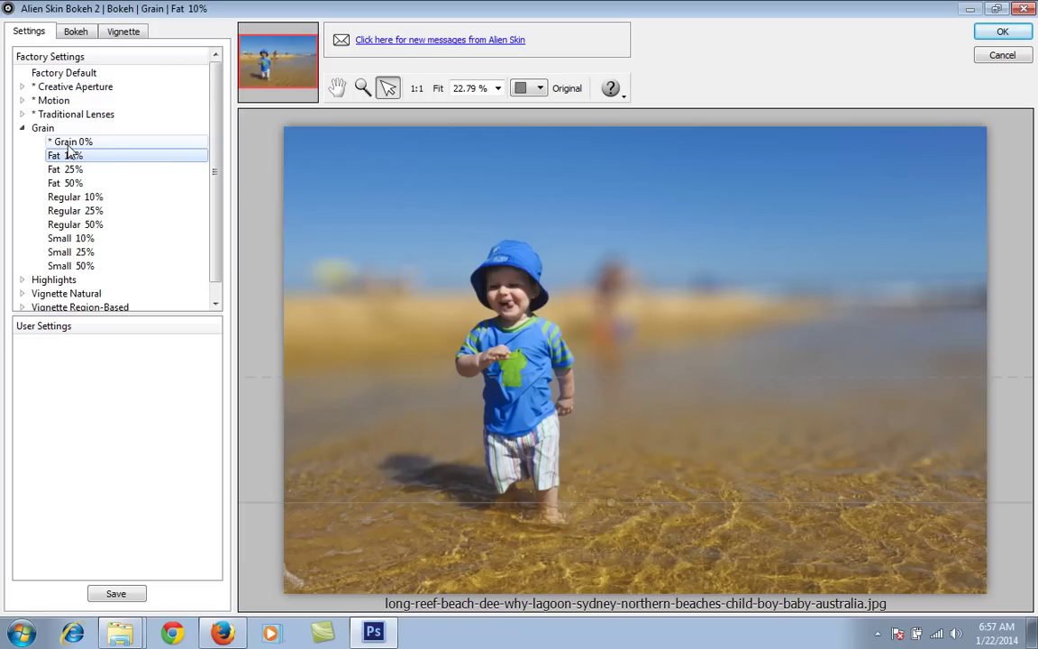
{"action": "left_click", "coordinate": [68, 144]}
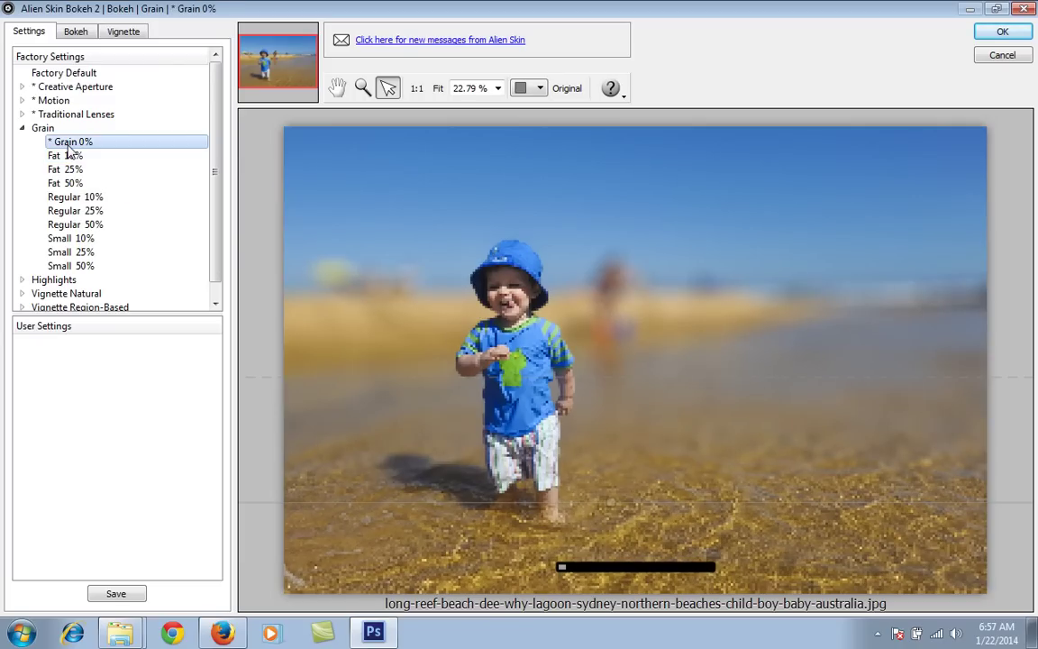
{"action": "left_click", "coordinate": [71, 156]}
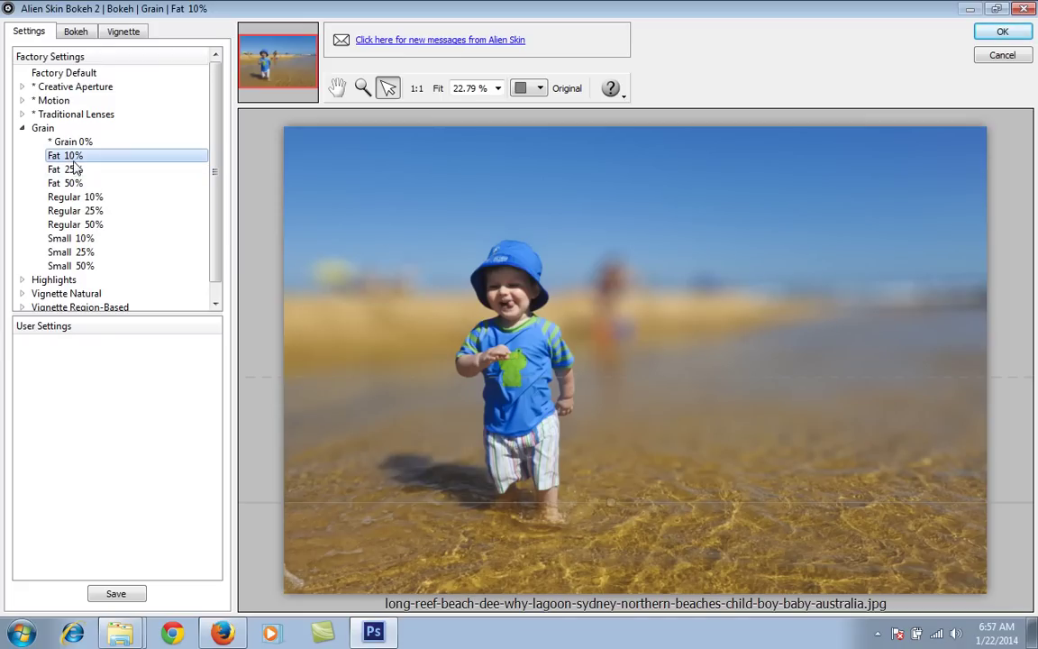
{"action": "left_click", "coordinate": [22, 128]}
Step: Compare Highlights Boost 50%, 25% and 10%, settling on Boost 25%
{"action": "left_click", "coordinate": [23, 143]}
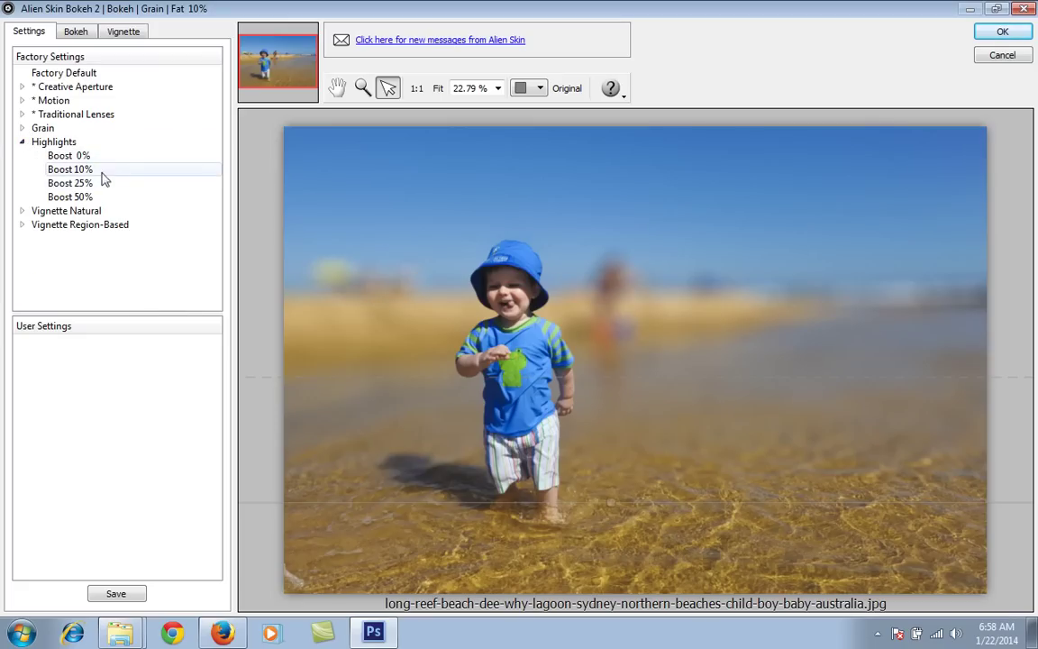
{"action": "left_click", "coordinate": [77, 197]}
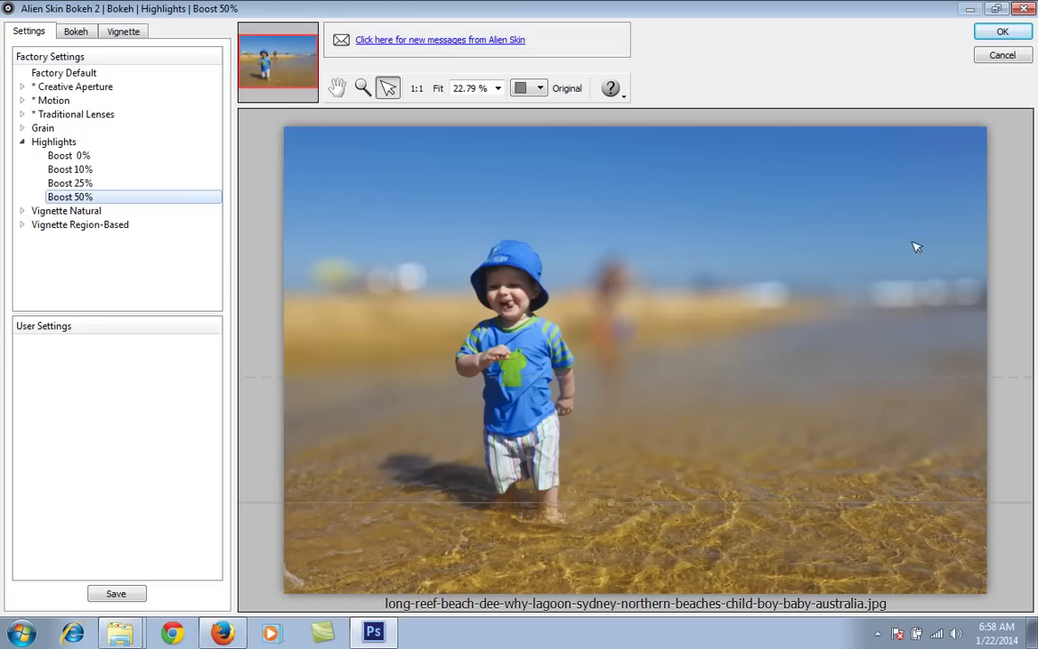
{"action": "left_click", "coordinate": [84, 186]}
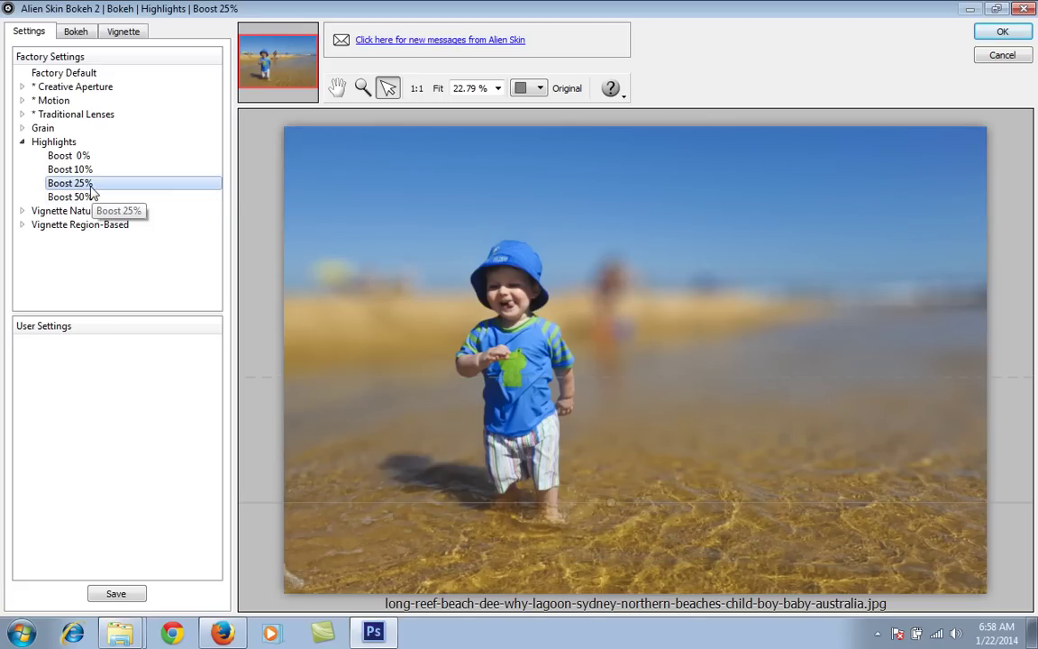
{"action": "left_click", "coordinate": [22, 141]}
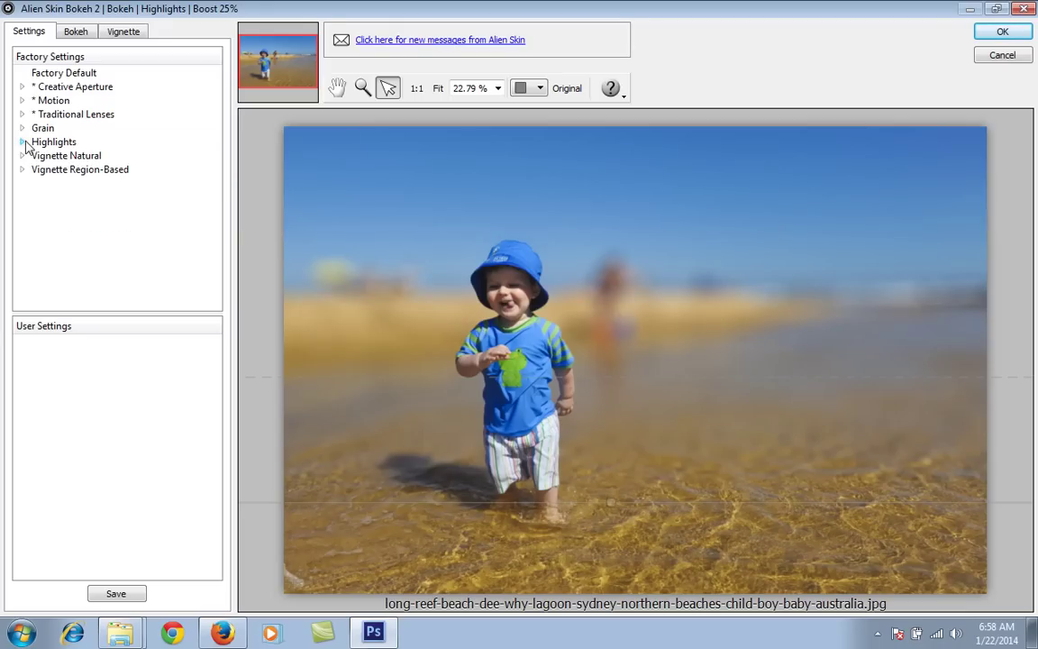
{"action": "left_click", "coordinate": [22, 142]}
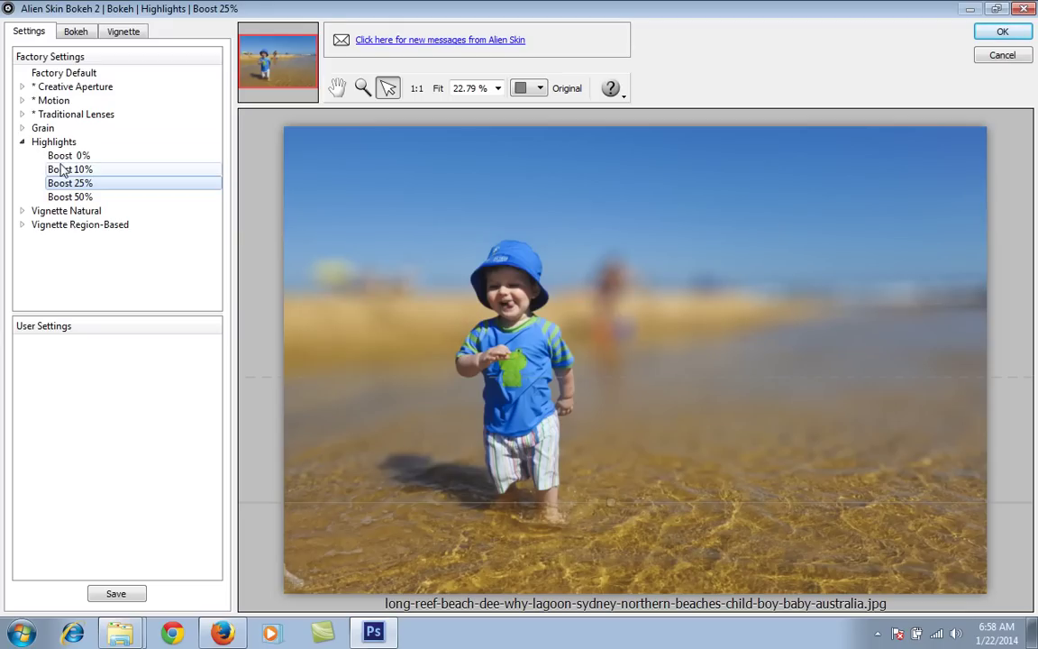
{"action": "left_click", "coordinate": [63, 169]}
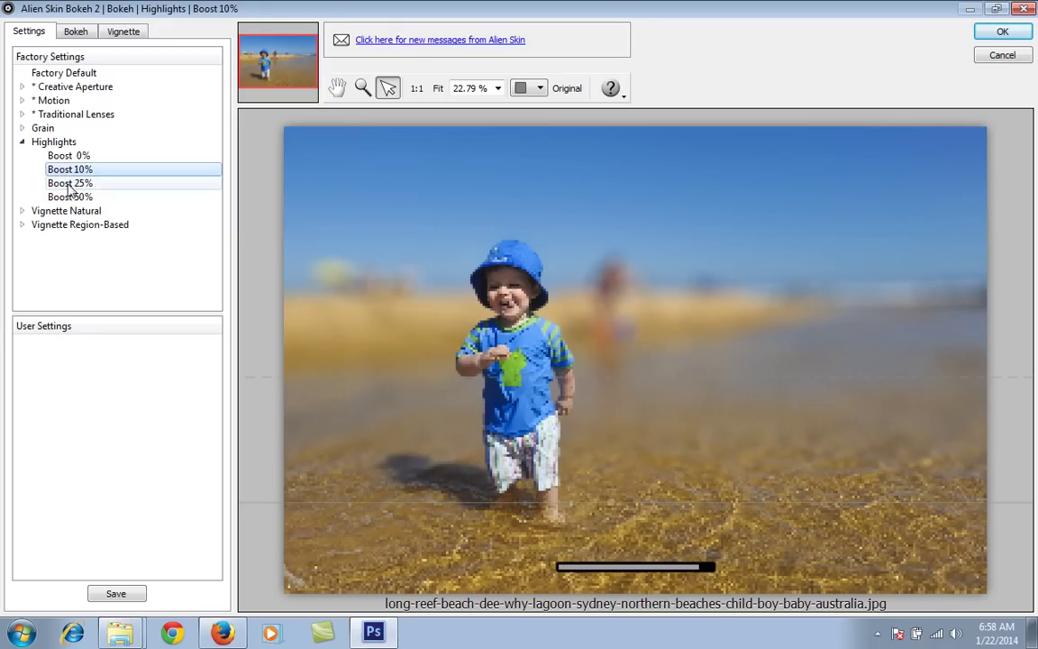
{"action": "left_click", "coordinate": [59, 184]}
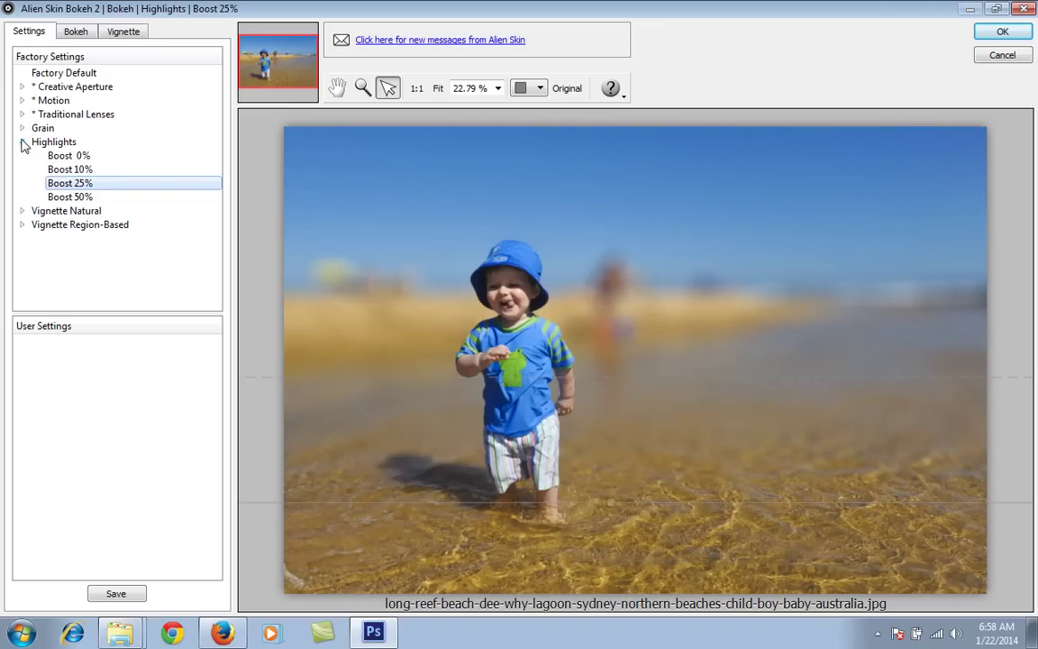
Step: Compare the Burn, Dark, Round and Square natural vignettes and apply Burn, Round
{"action": "left_click", "coordinate": [22, 142]}
{"action": "left_click", "coordinate": [23, 156]}
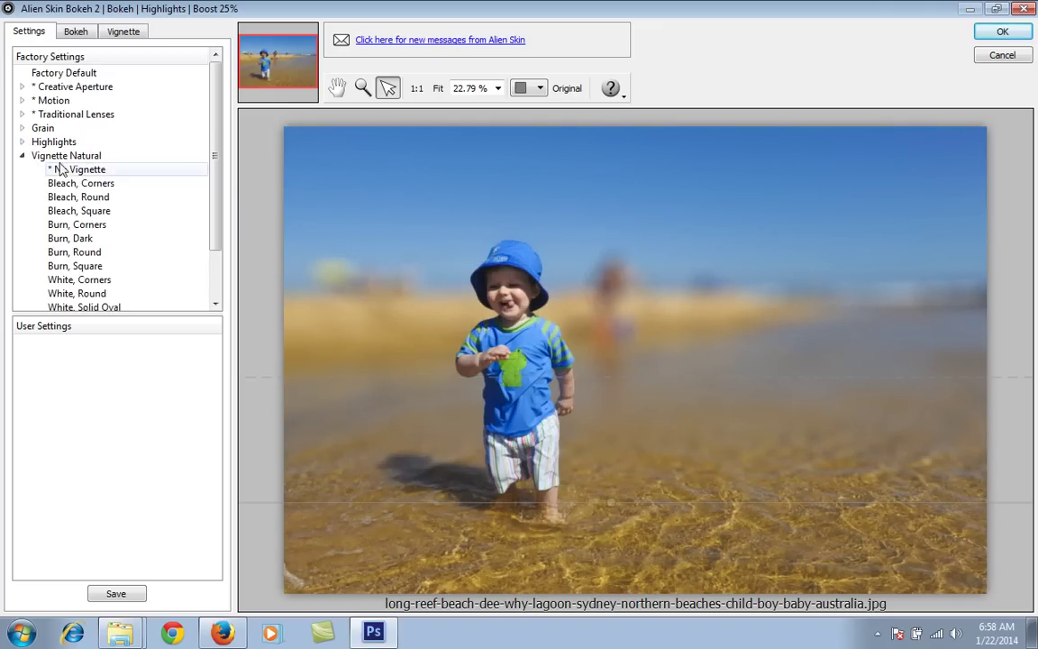
{"action": "left_click_drag", "start_coordinate": [215, 158], "coordinate": [216, 178]}
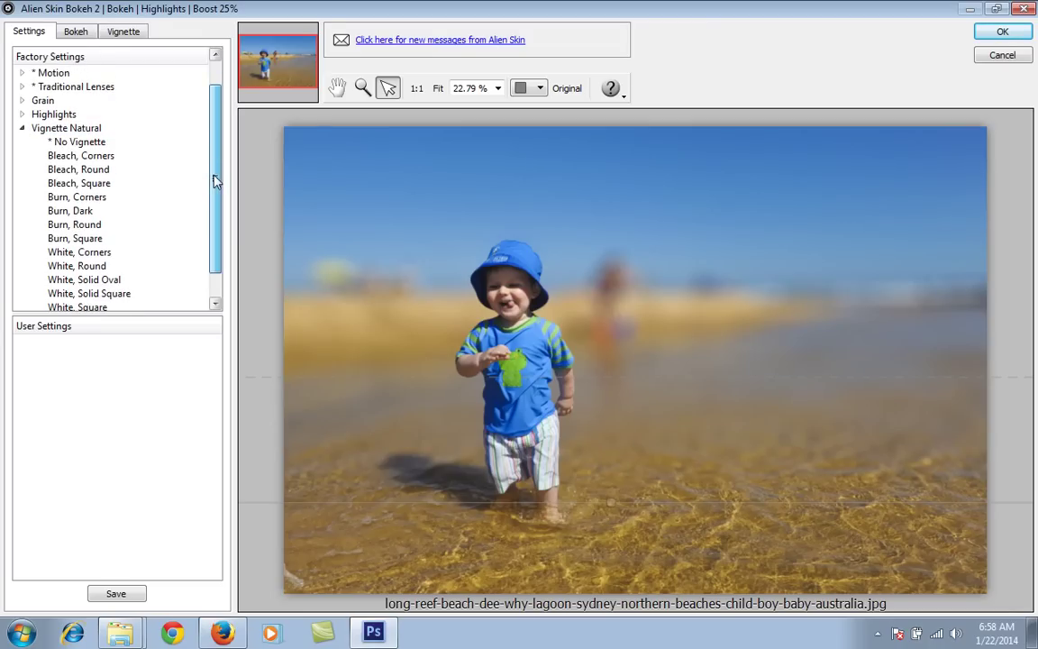
{"action": "left_click", "coordinate": [97, 212]}
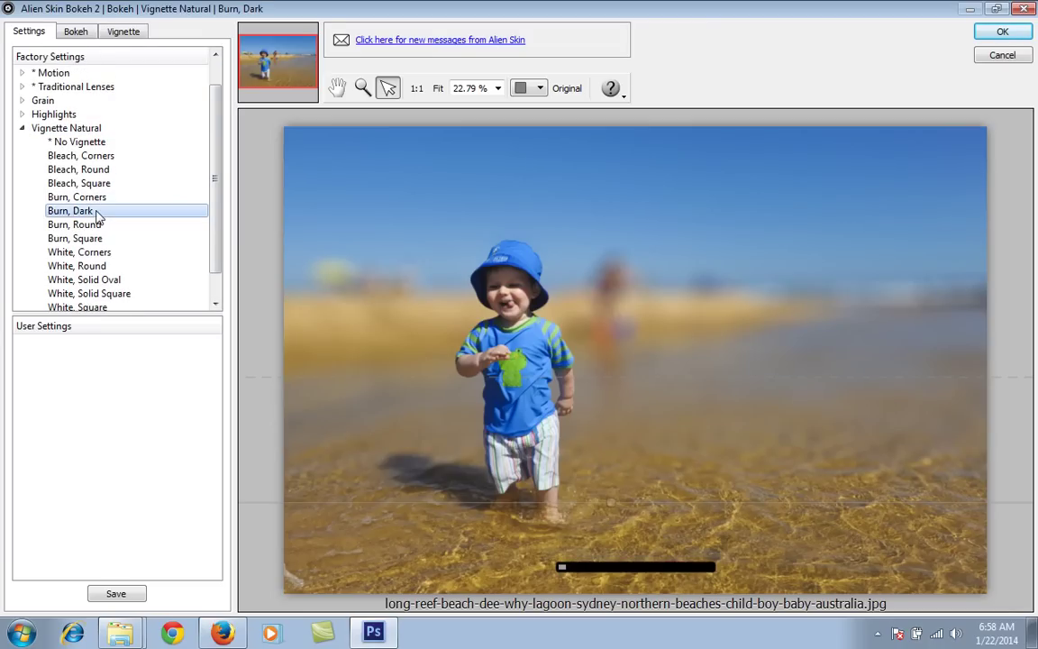
{"action": "left_click", "coordinate": [87, 225]}
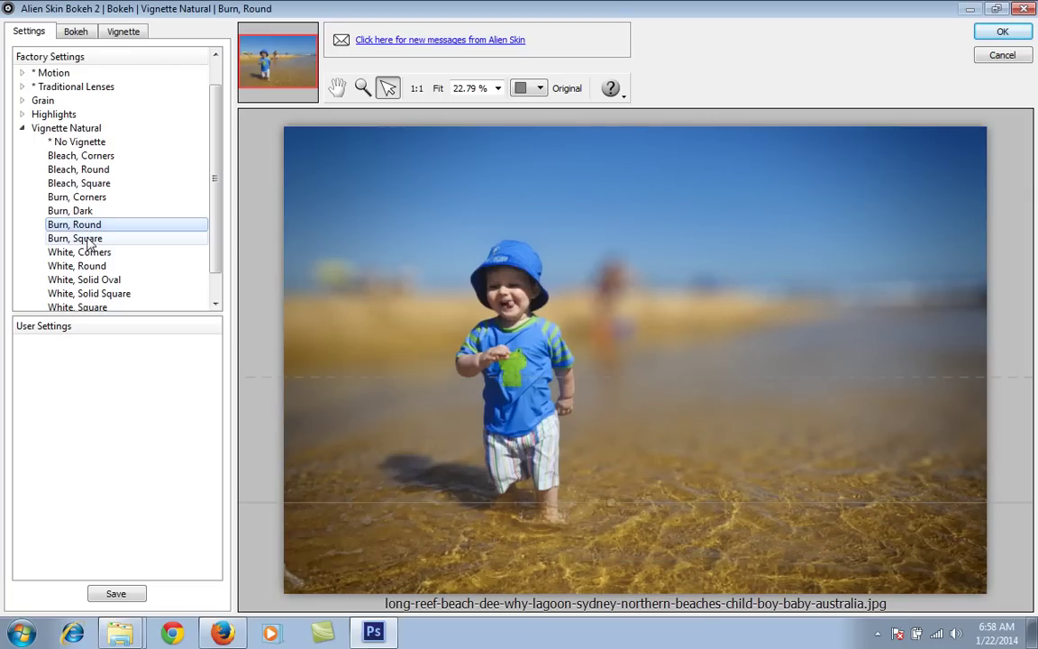
{"action": "left_click", "coordinate": [88, 240]}
{"action": "left_click", "coordinate": [82, 225]}
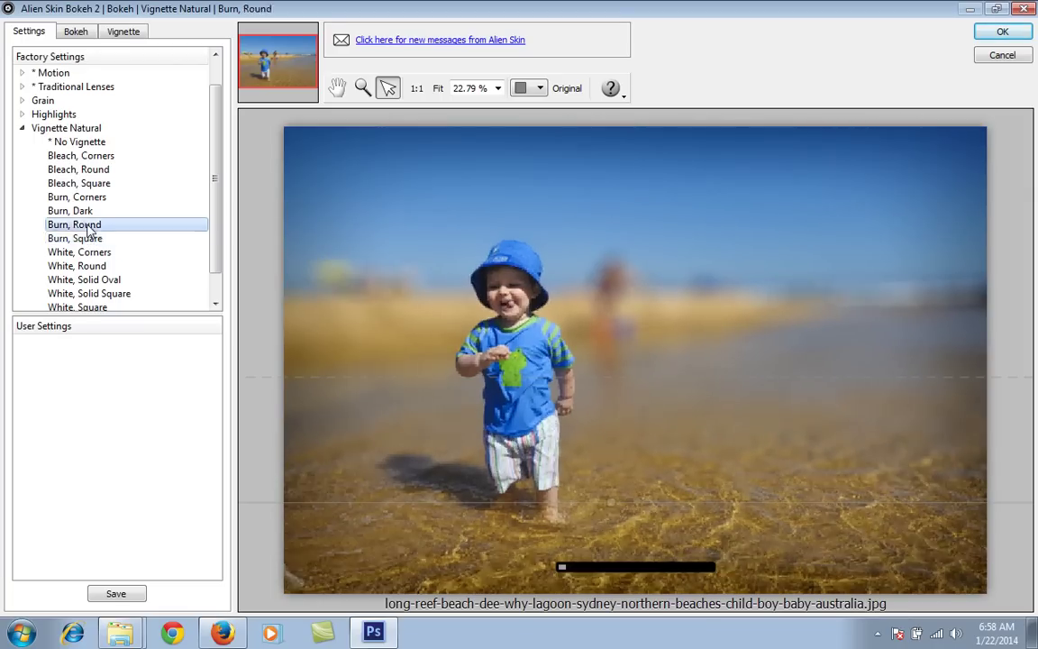
{"action": "left_click", "coordinate": [22, 128]}
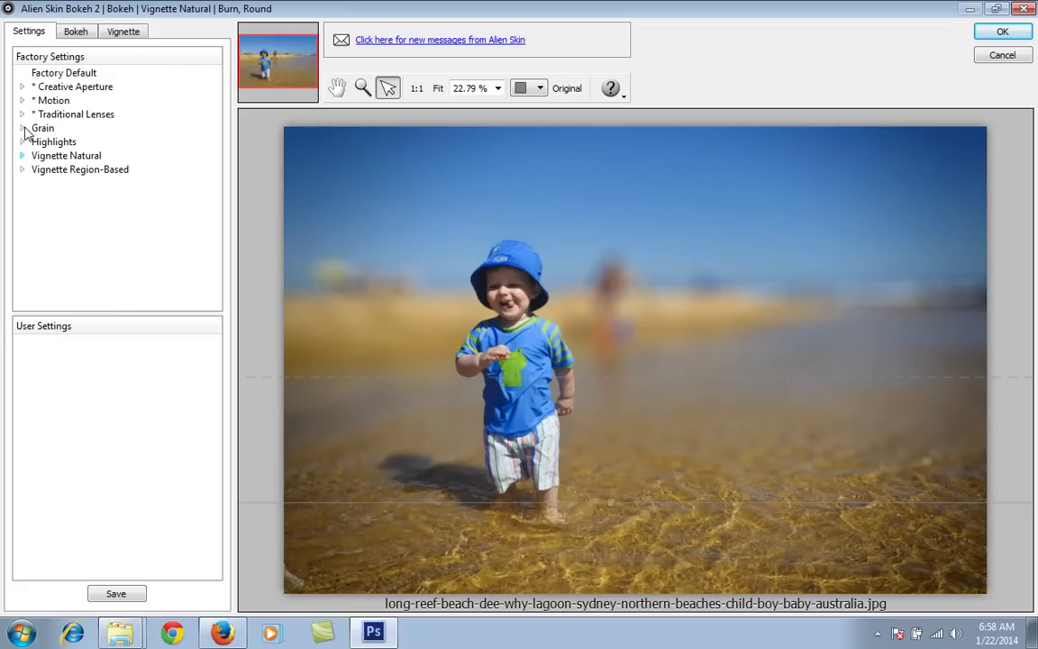
Step: Set the Bokeh Amount slider to 39 in the Bokeh settings
{"action": "left_click", "coordinate": [76, 34]}
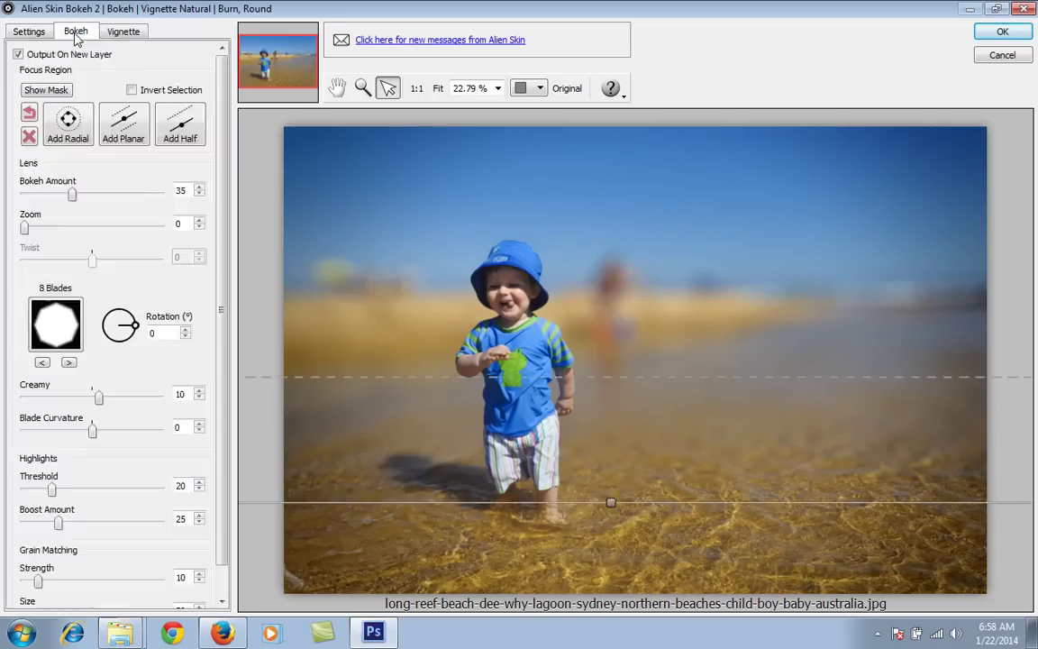
{"action": "left_click", "coordinate": [115, 130]}
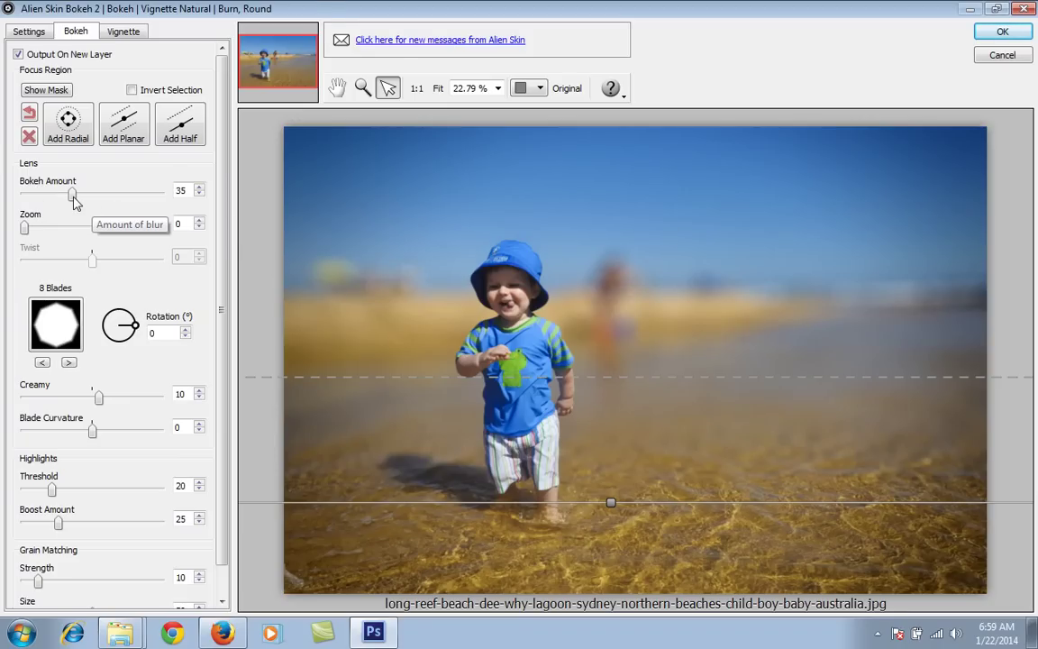
{"action": "left_click_drag", "start_coordinate": [74, 200], "coordinate": [88, 200]}
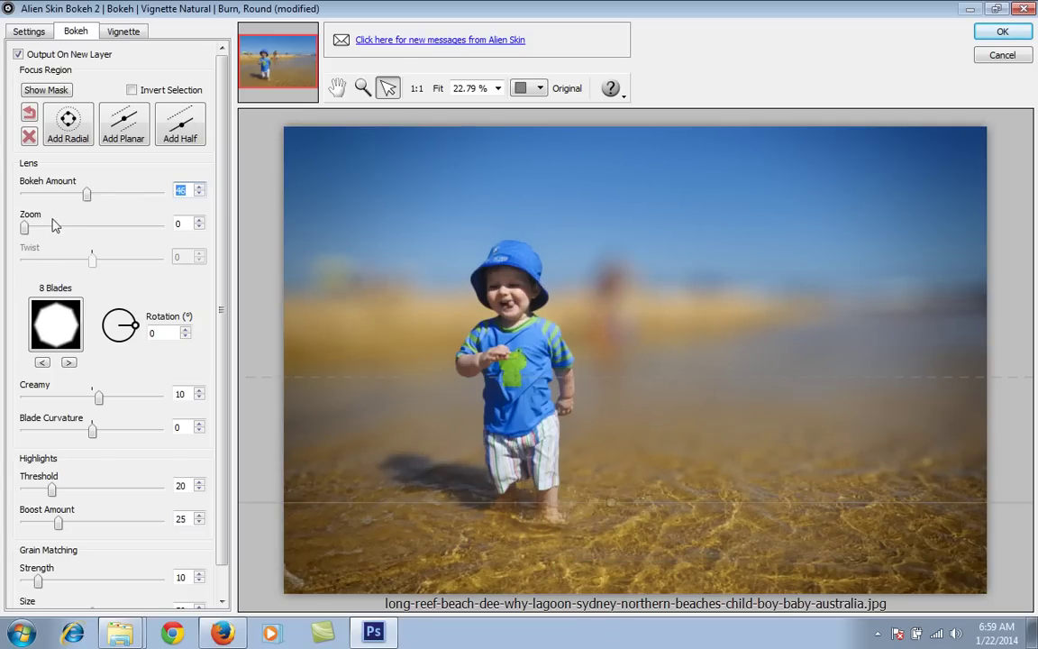
{"action": "left_click_drag", "start_coordinate": [86, 205], "coordinate": [79, 202]}
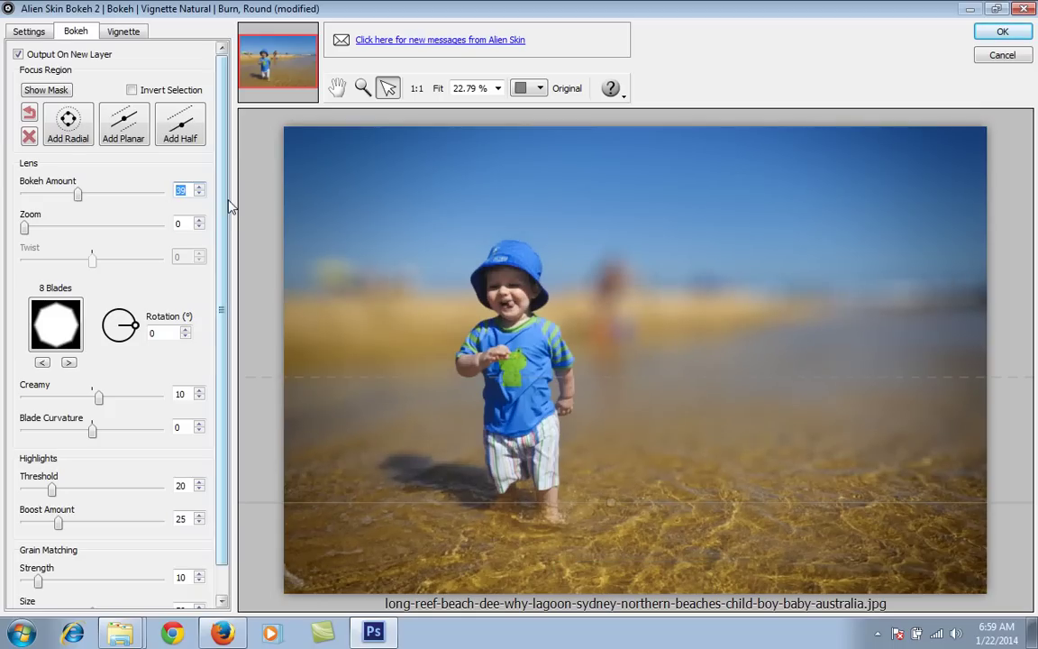
Step: Set Creamy to 17, highlight Threshold to 27 and Boost Amount to 30
{"action": "scroll", "coordinate": [230, 207], "scroll_direction": "down", "scroll_amount": 1}
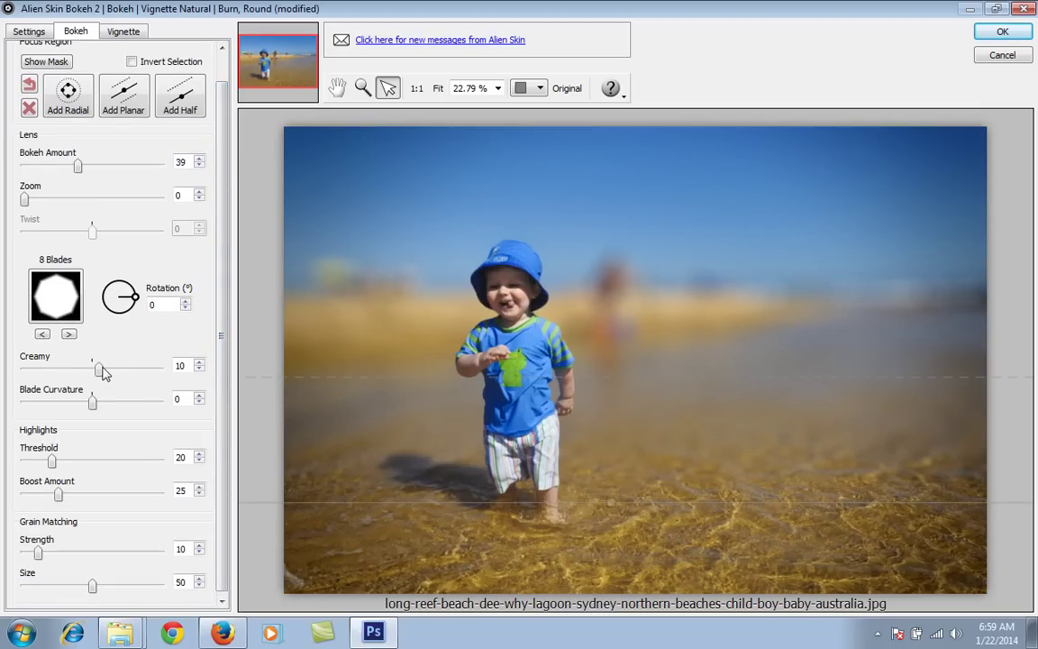
{"action": "left_click_drag", "start_coordinate": [102, 370], "coordinate": [105, 370]}
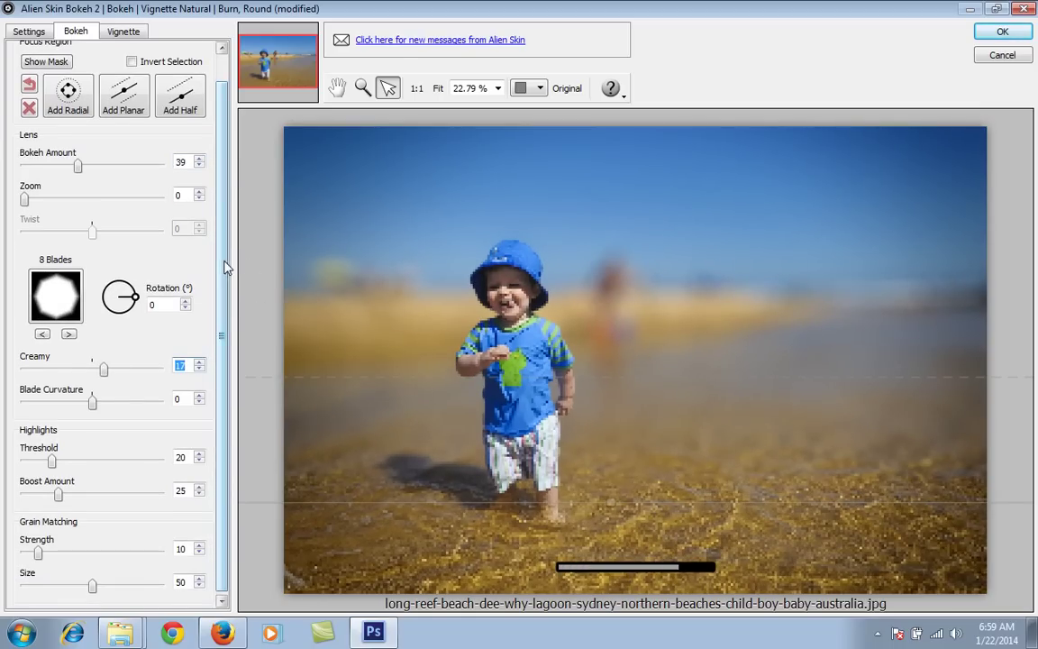
{"action": "left_click_drag", "start_coordinate": [225, 335], "coordinate": [225, 338]}
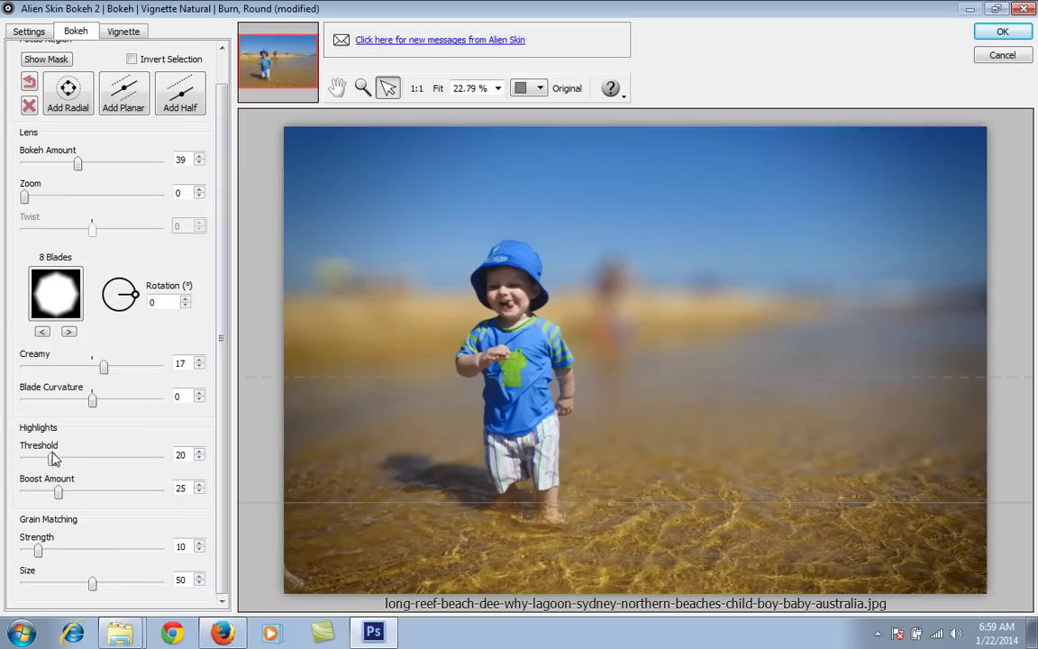
{"action": "mouse_move", "coordinate": [52, 456]}
{"action": "left_mouse_down"}
{"action": "mouse_move", "coordinate": [120, 459]}
{"action": "mouse_move", "coordinate": [67, 463]}
{"action": "left_mouse_up"}
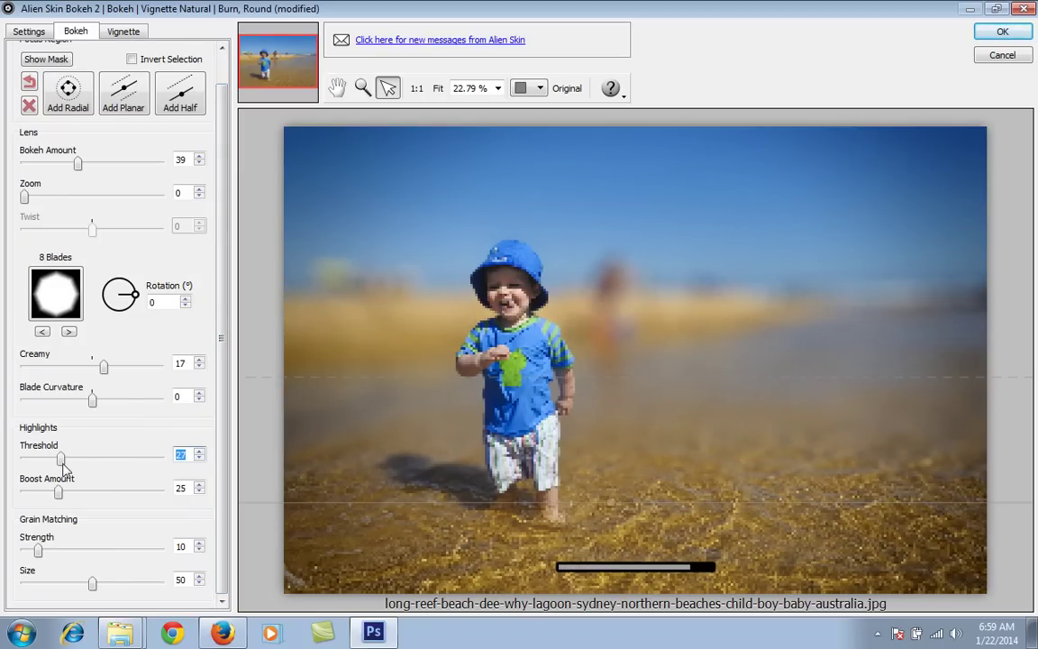
{"action": "left_click_drag", "start_coordinate": [59, 492], "coordinate": [68, 495]}
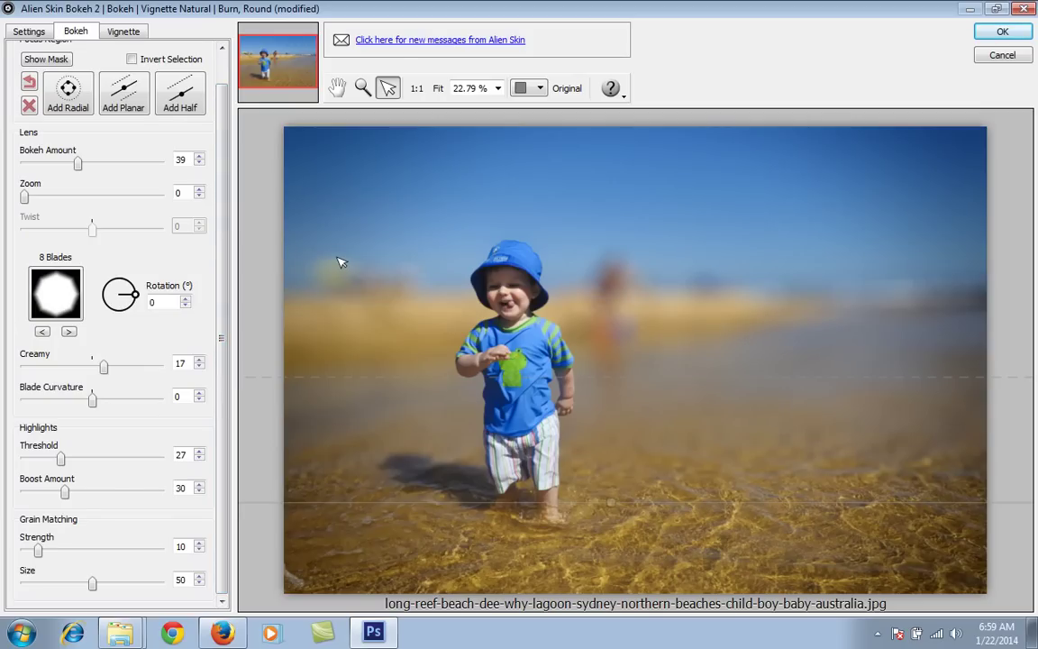
{"action": "scroll", "coordinate": [226, 175], "scroll_direction": "up", "scroll_amount": 1}
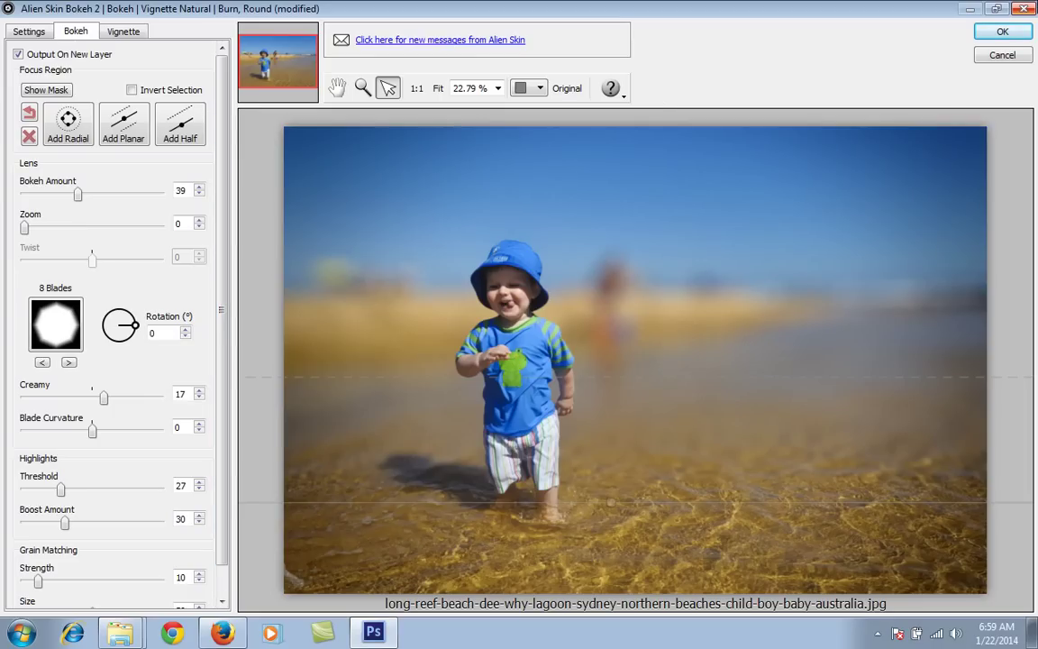
Step: Apply the 'Bokeh - Burn, Round' layer, clear the boy selection, and toggle the layer to compare
{"action": "left_click", "coordinate": [1003, 34]}
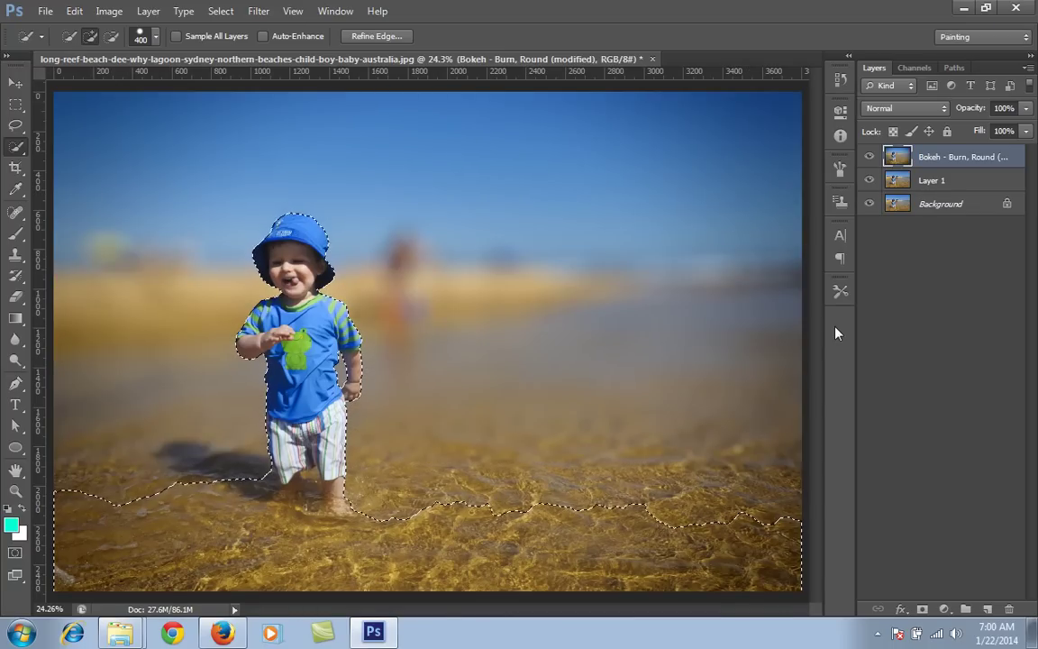
{"action": "key", "text": "ctrl+d"}
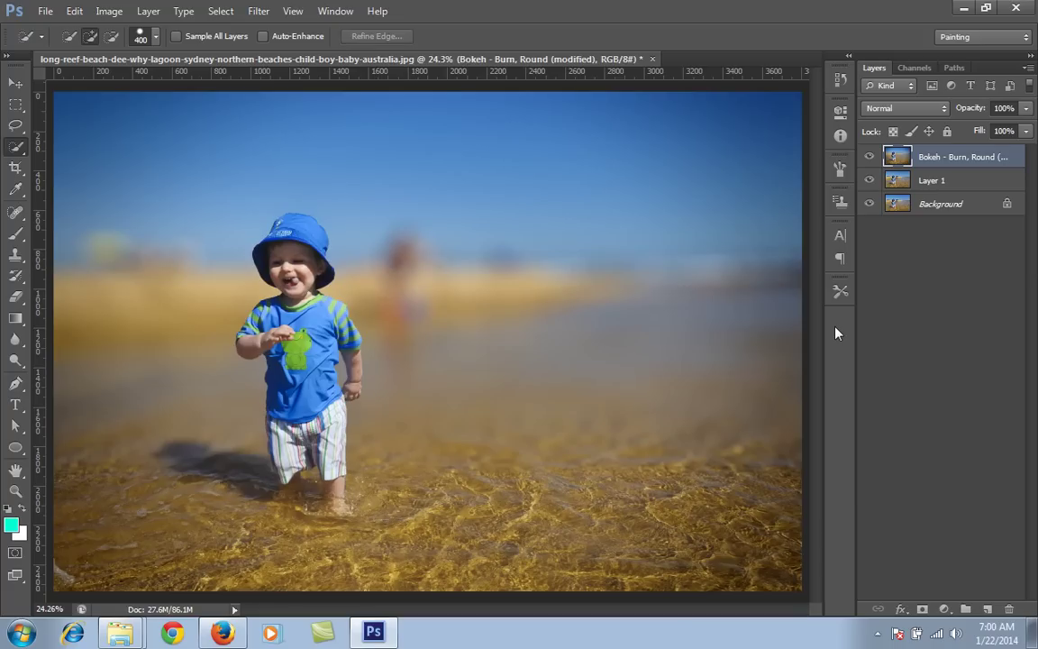
{"action": "left_click", "coordinate": [883, 295]}
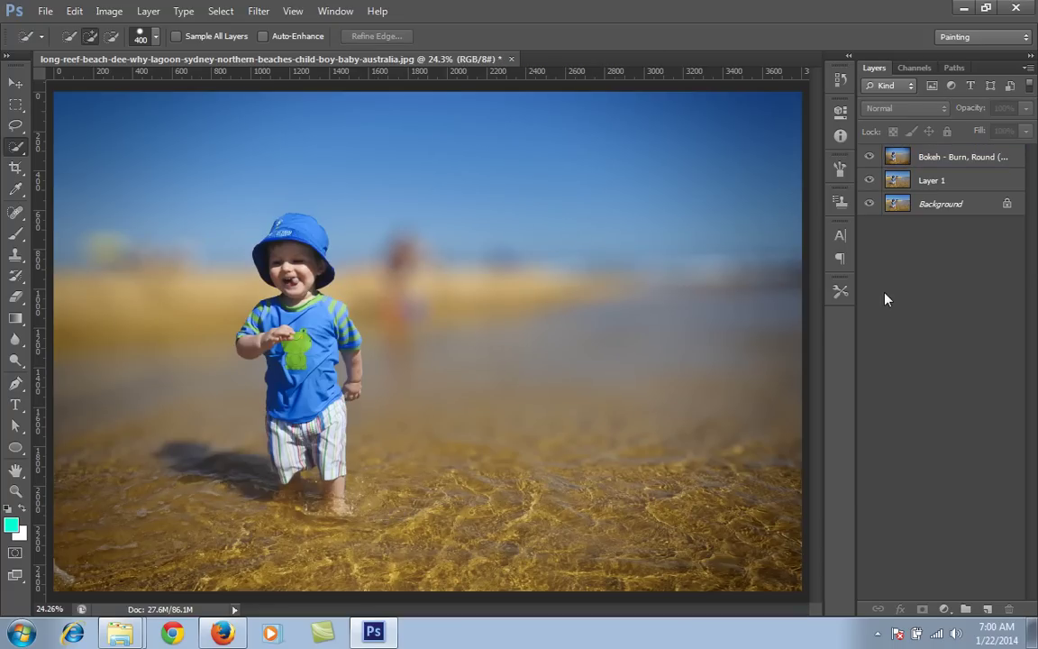
{"action": "left_click", "coordinate": [870, 158]}
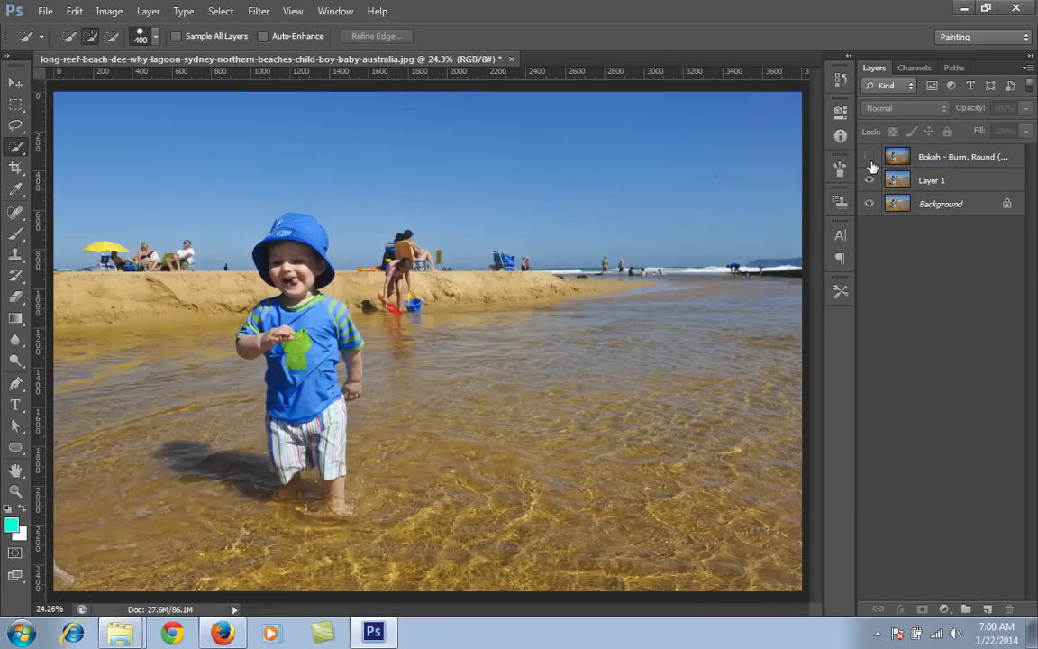
{"action": "left_click", "coordinate": [870, 157]}
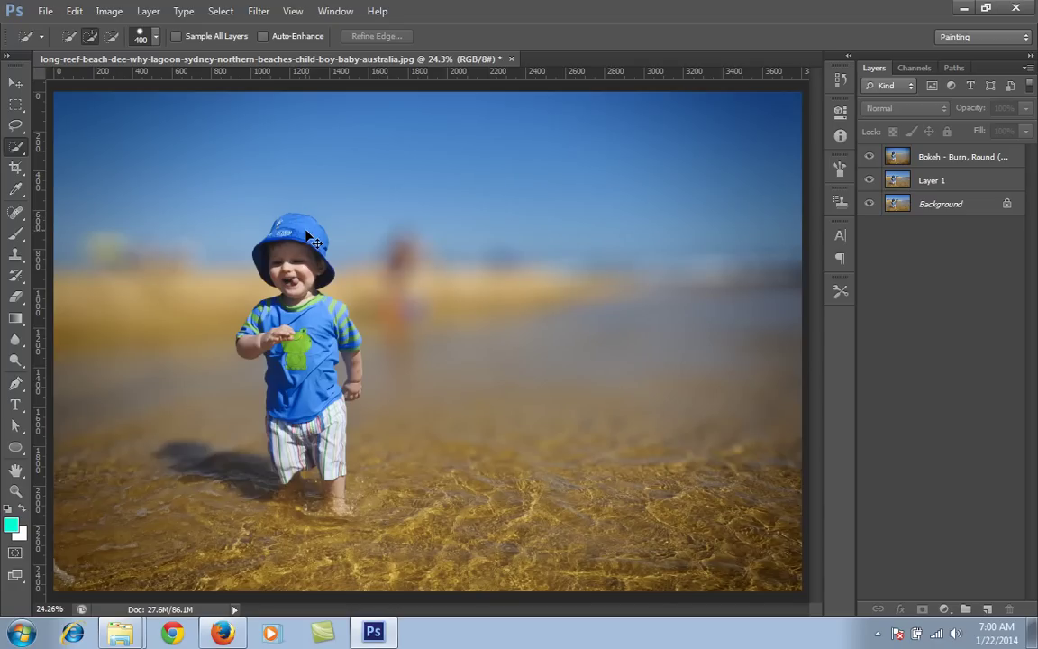
{"action": "key", "text": "ctrl+plus"}
{"action": "key", "text": "ctrl+plus"}
{"action": "key", "text": "ctrl+plus"}
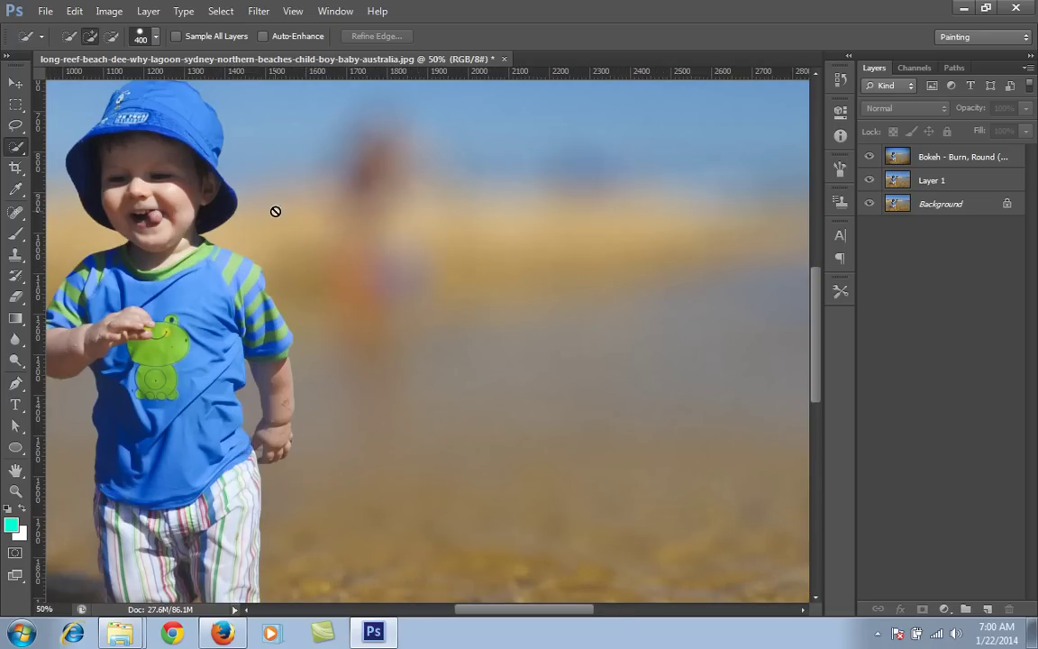
{"action": "left_click_drag", "start_coordinate": [153, 188], "coordinate": [309, 164]}
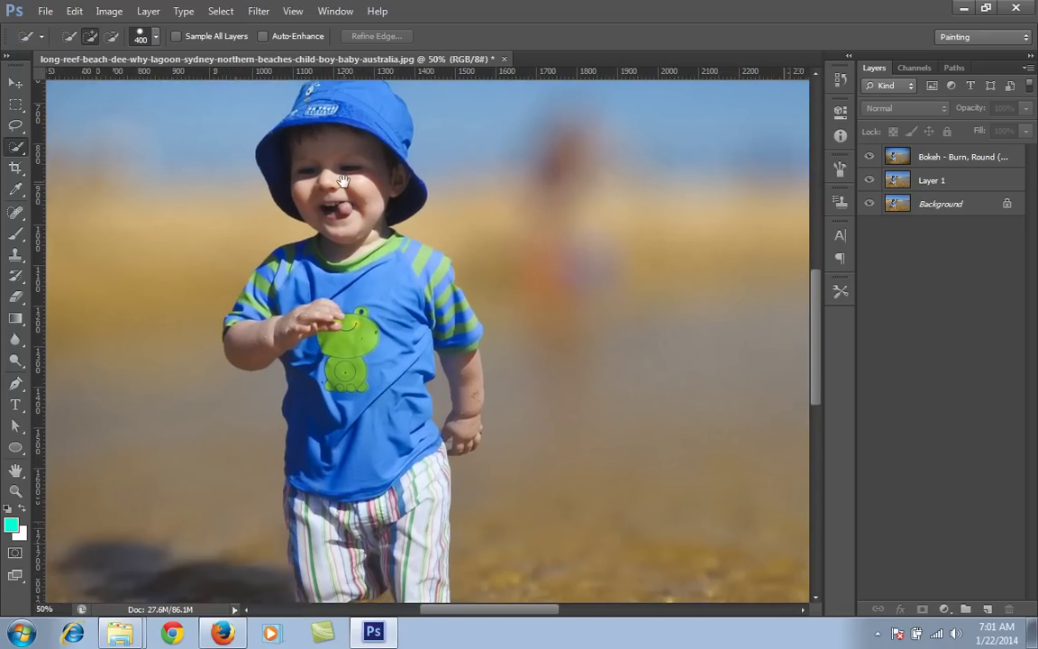
{"action": "left_click_drag", "start_coordinate": [360, 396], "coordinate": [378, 346]}
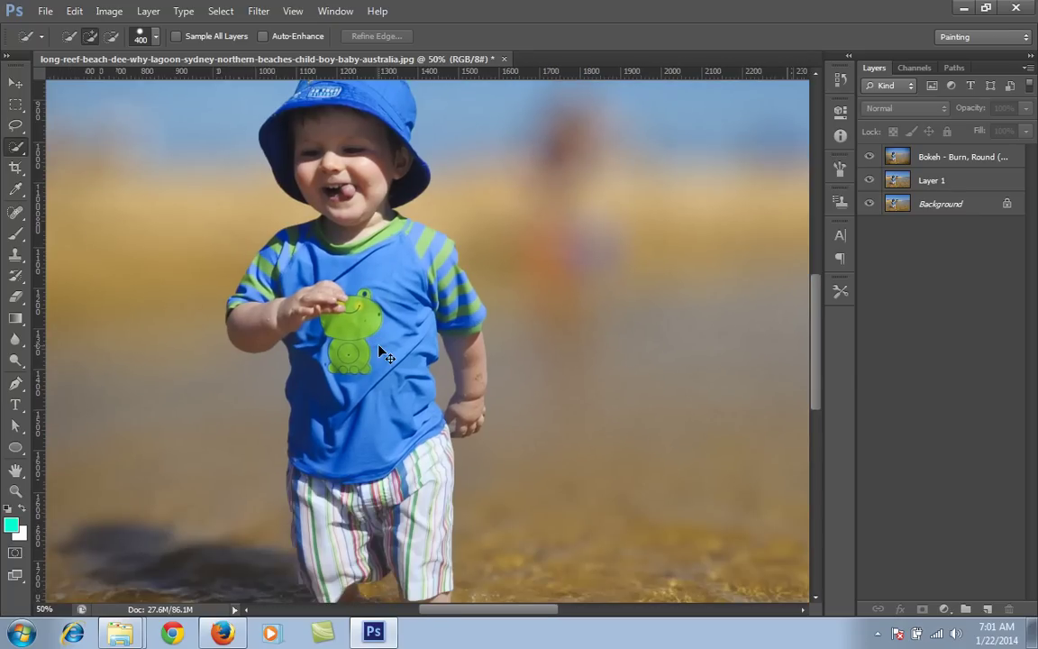
{"action": "key", "text": "ctrl+0"}
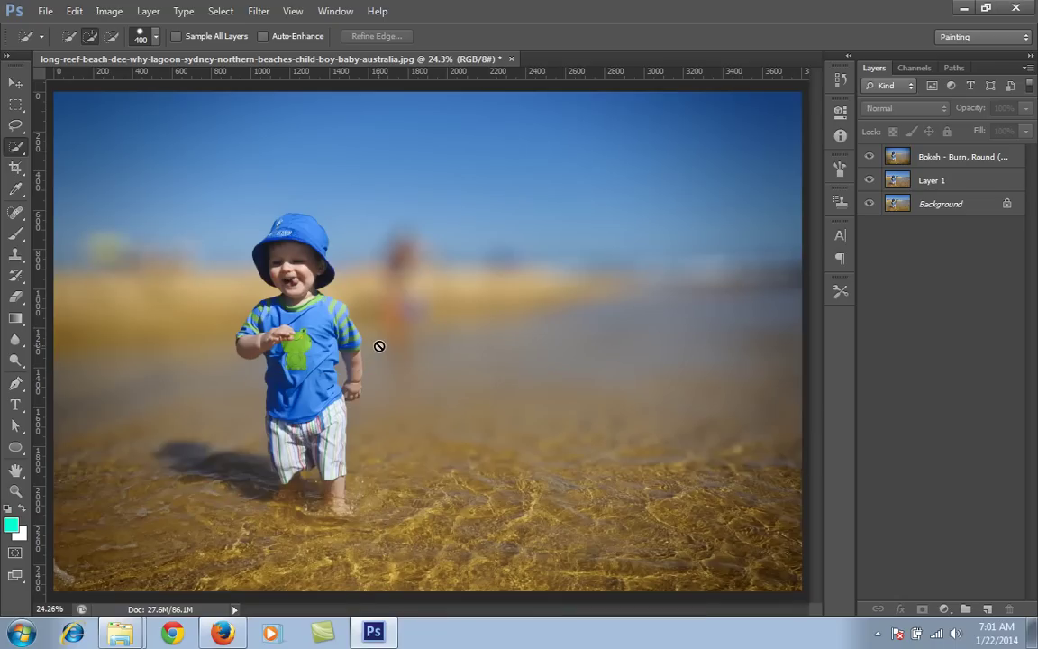